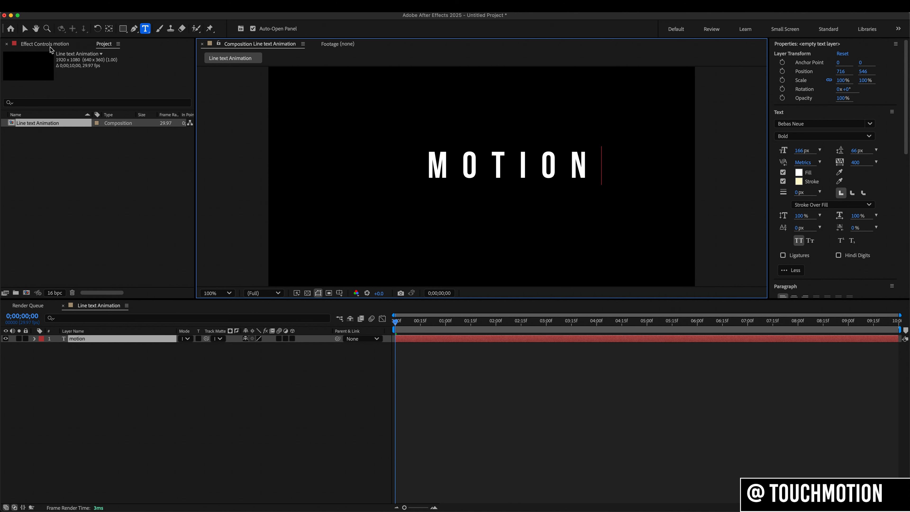
- Finish editing the MOTION text and center the layer's anchor point within the text
{"action": "left_click", "coordinate": [25, 31]}
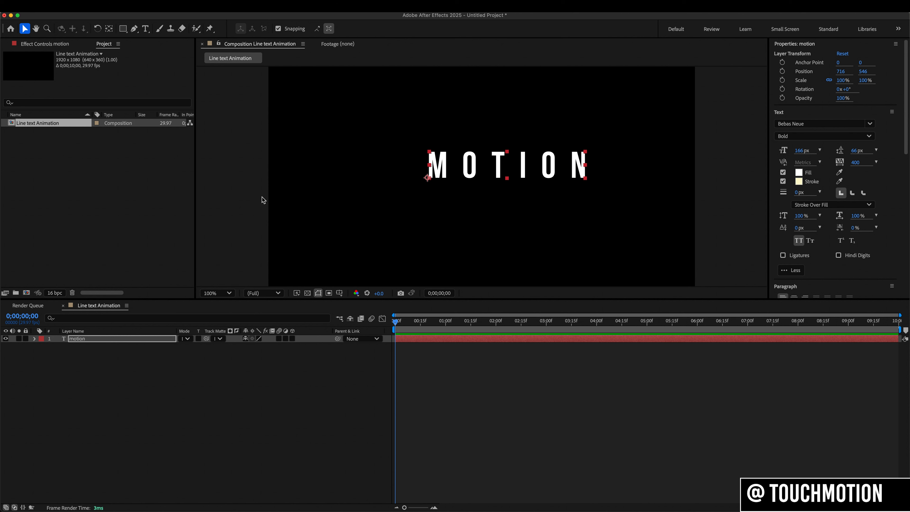
{"action": "left_click", "coordinate": [108, 30]}
{"action": "key", "text": "super+alt+Home"}
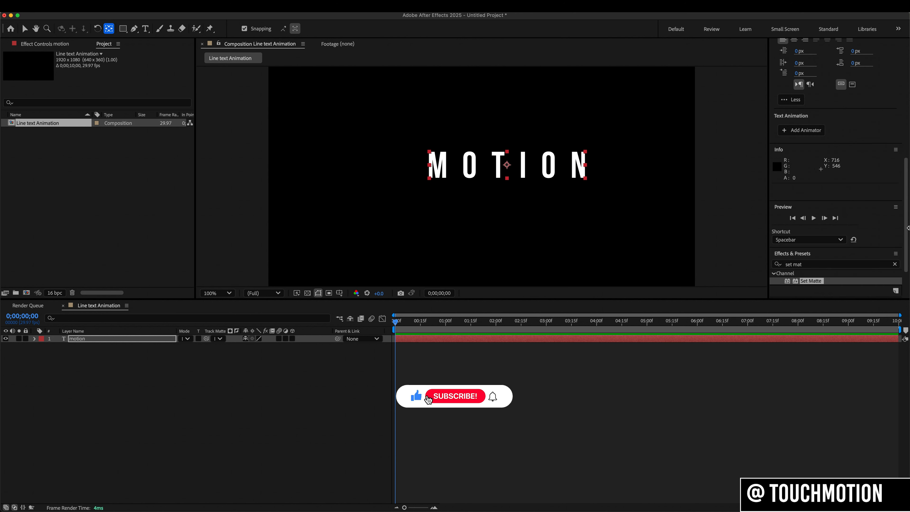
- Align the MOTION text to the horizontal and vertical center of the composition
{"action": "scroll", "coordinate": [838, 272], "scroll_direction": "down", "scroll_amount": 5}
{"action": "left_click", "coordinate": [793, 277]}
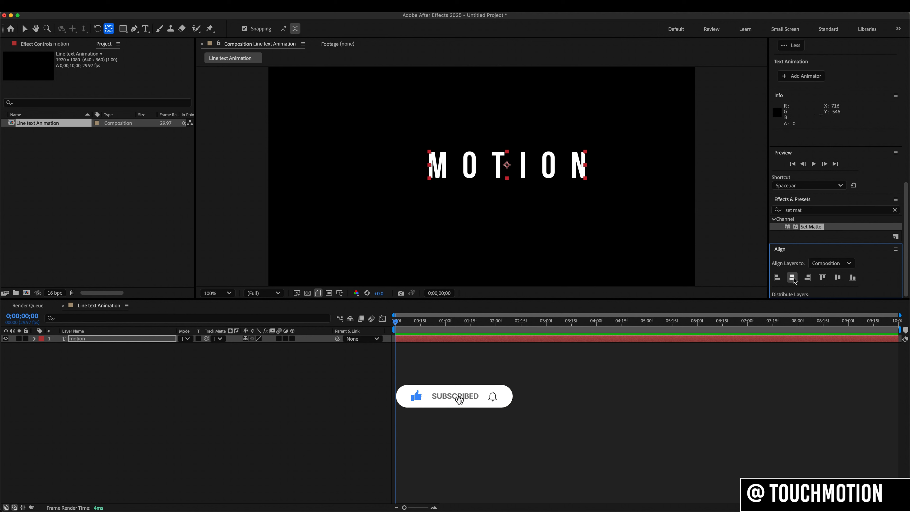
{"action": "left_click", "coordinate": [837, 277]}
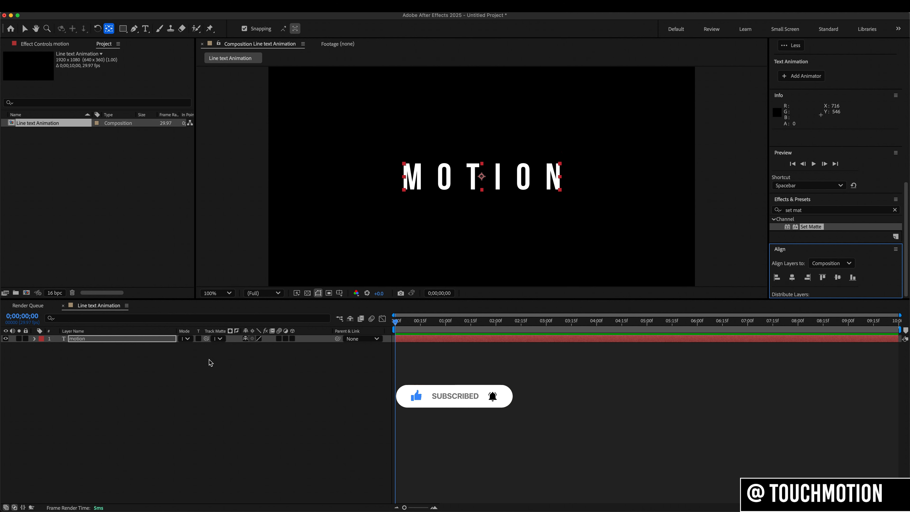
- Duplicate the motion text layer, change the copy's text to "design", and hide that copy
{"action": "key", "text": "super+d"}
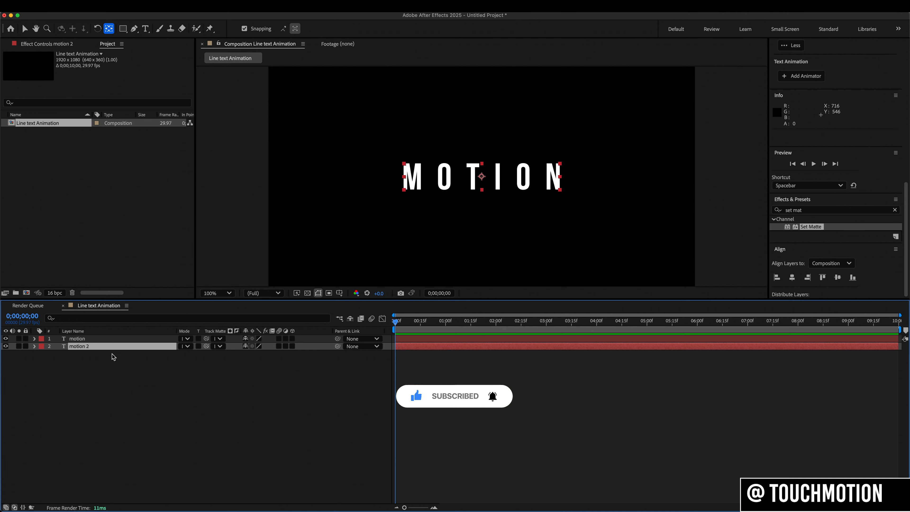
{"action": "double_click", "coordinate": [113, 347]}
{"action": "type", "text": "design"}
{"action": "left_click", "coordinate": [114, 363]}
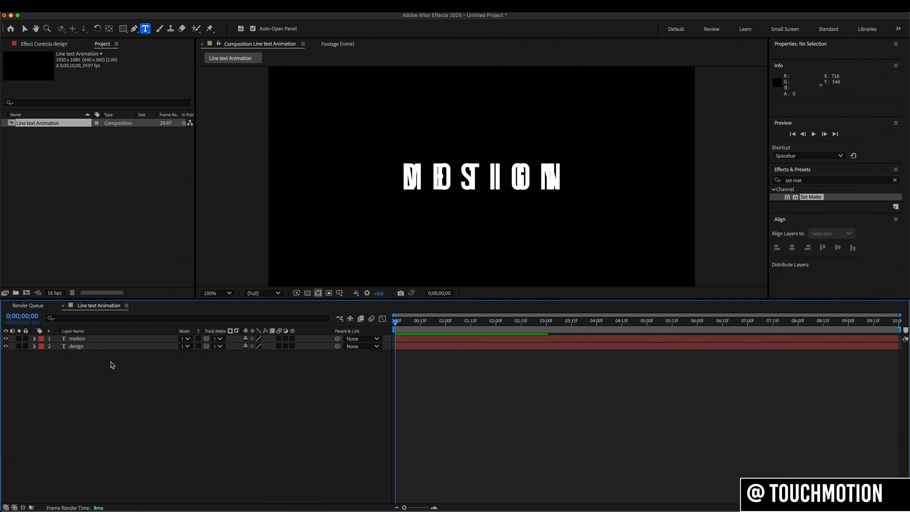
{"action": "left_click", "coordinate": [5, 345]}
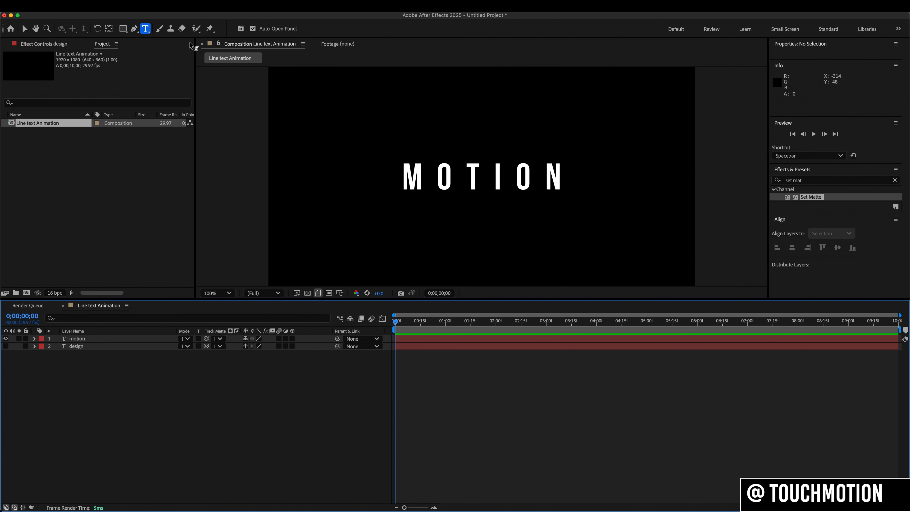
- Draw a straight vertical line with the Pen tool just before the M, slightly taller than the text
{"action": "left_click", "coordinate": [135, 31]}
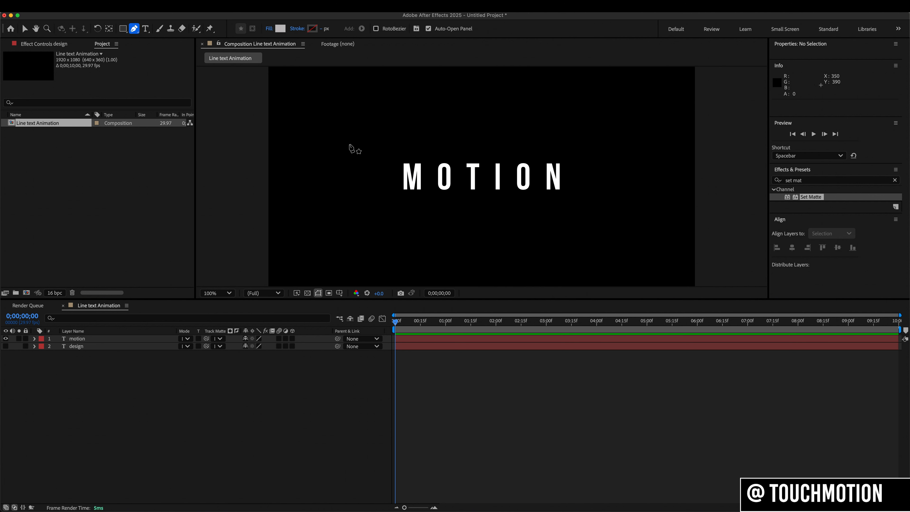
{"action": "left_click", "coordinate": [395, 158]}
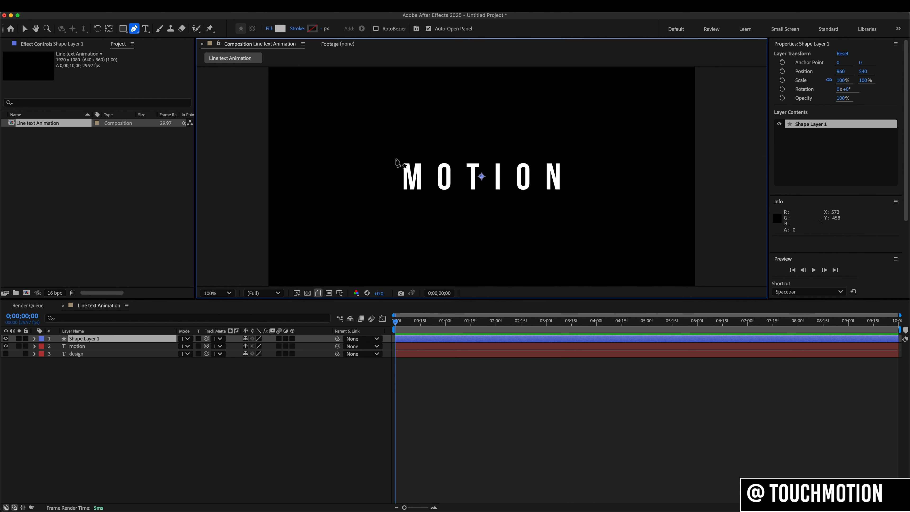
{"action": "left_click", "coordinate": [395, 192]}
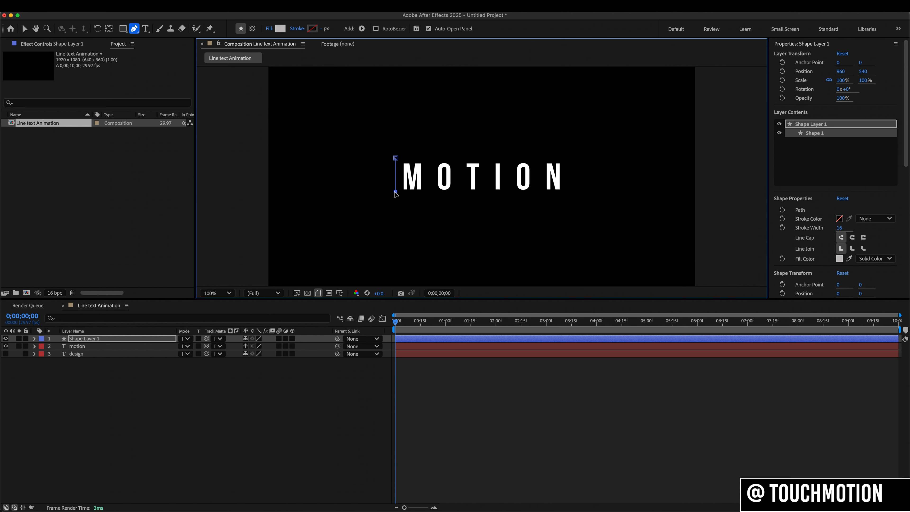
- Set the vertical line's fill to None and its stroke to Solid Color
{"action": "left_click", "coordinate": [271, 29]}
{"action": "left_click", "coordinate": [408, 244]}
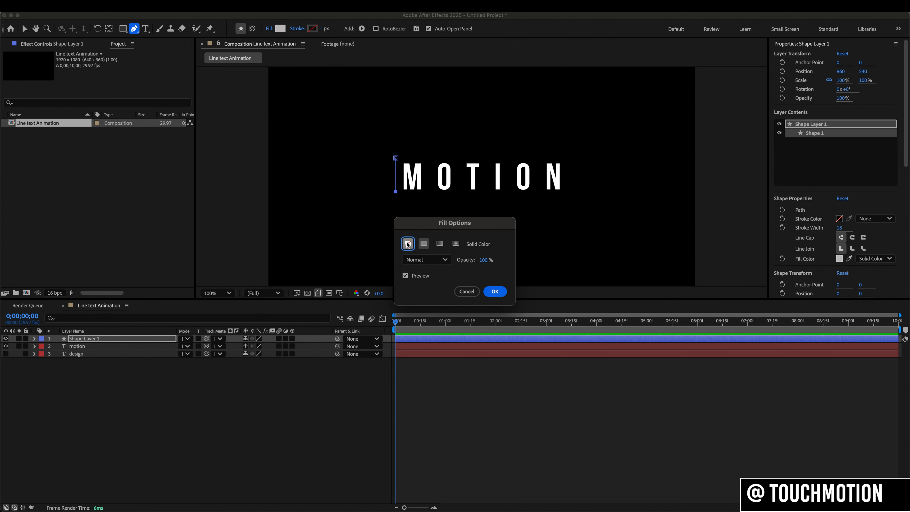
{"action": "left_click", "coordinate": [494, 291]}
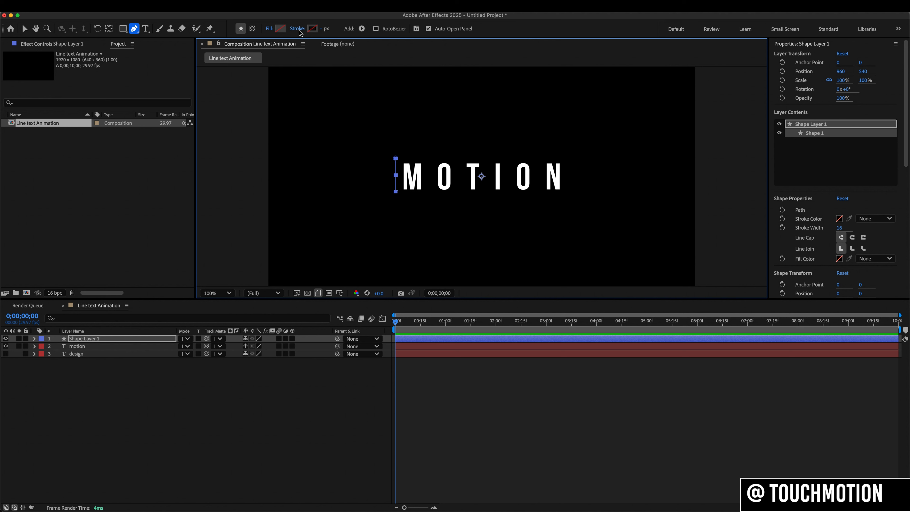
{"action": "left_click", "coordinate": [298, 29]}
{"action": "left_click", "coordinate": [423, 244]}
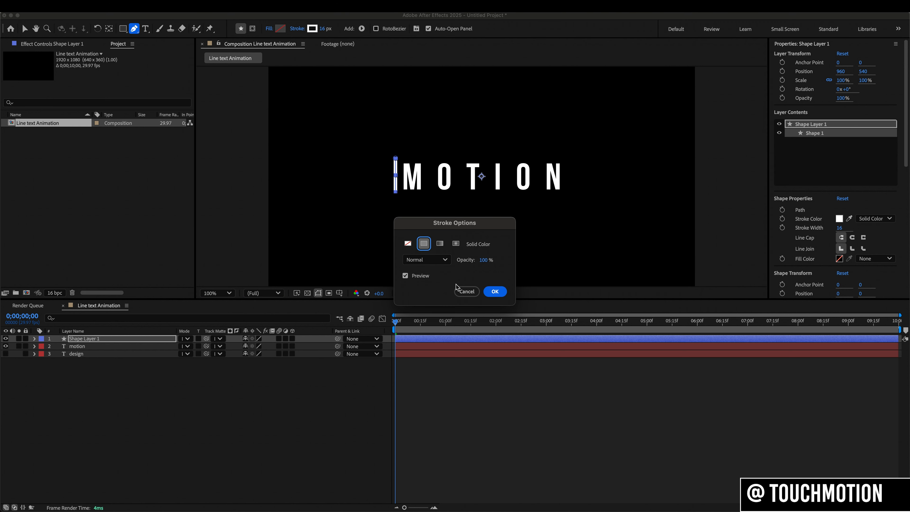
{"action": "left_click", "coordinate": [495, 291]}
{"action": "left_click", "coordinate": [339, 395]}
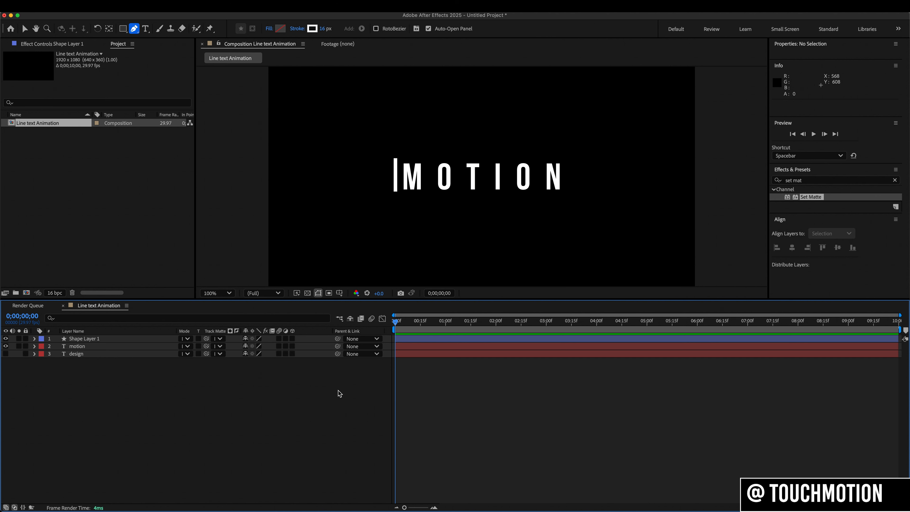
- Rename the vertical line's shape layer to "Line"
{"action": "left_click", "coordinate": [120, 339]}
{"action": "key", "text": "Return"}
{"action": "type", "text": "Lin"}
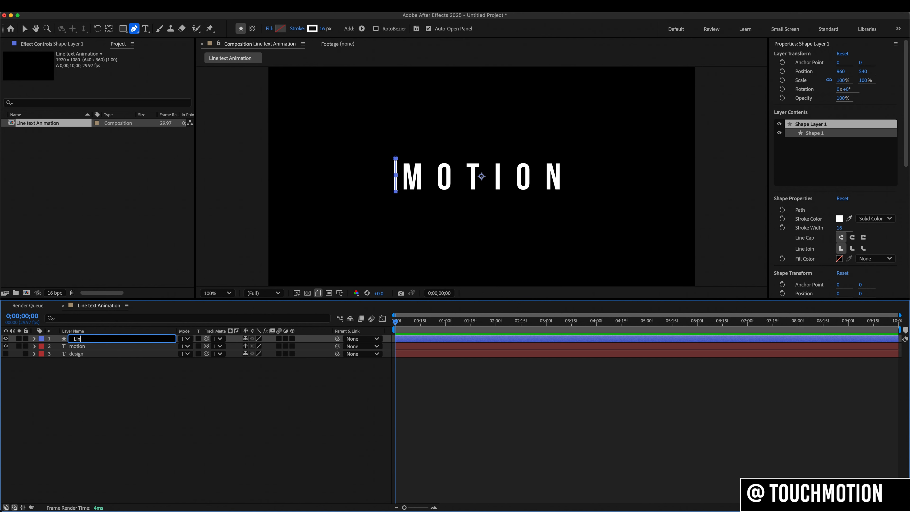
{"action": "type", "text": "e"}
{"action": "left_click", "coordinate": [126, 384]}
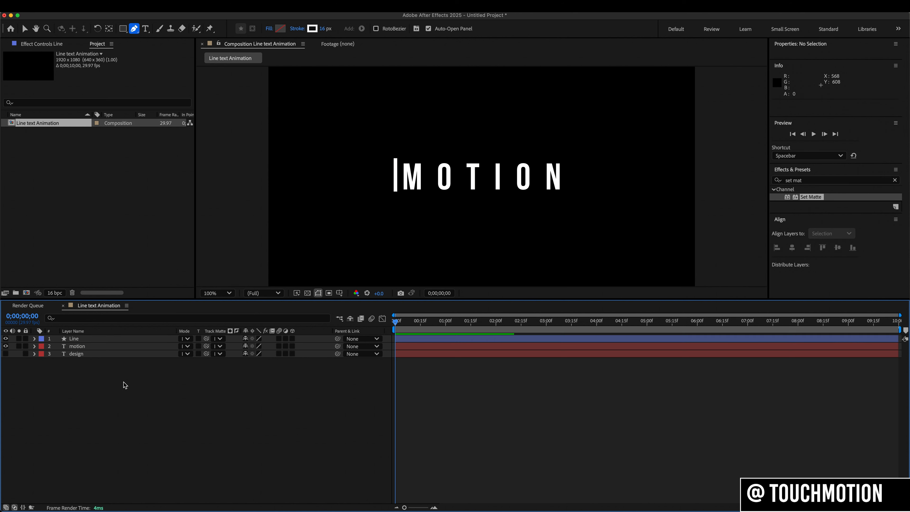
- Create a new rectangle shape layer that covers the entire 1920 x 1080 composition
{"action": "double_click", "coordinate": [124, 29]}
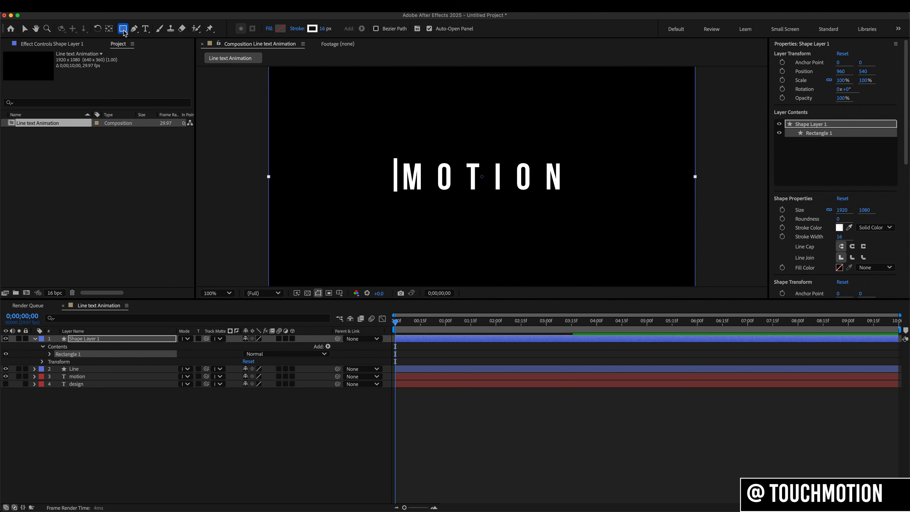
{"action": "left_click", "coordinate": [228, 293]}
{"action": "left_click", "coordinate": [231, 305]}
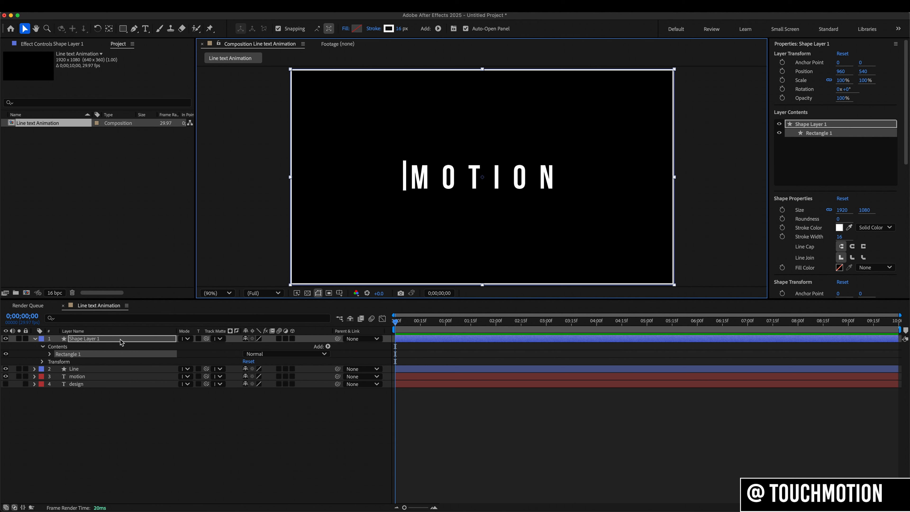
- Give the full-frame rectangle a Solid Color fill and set its stroke to None
{"action": "left_click", "coordinate": [346, 32]}
{"action": "left_click", "coordinate": [424, 244]}
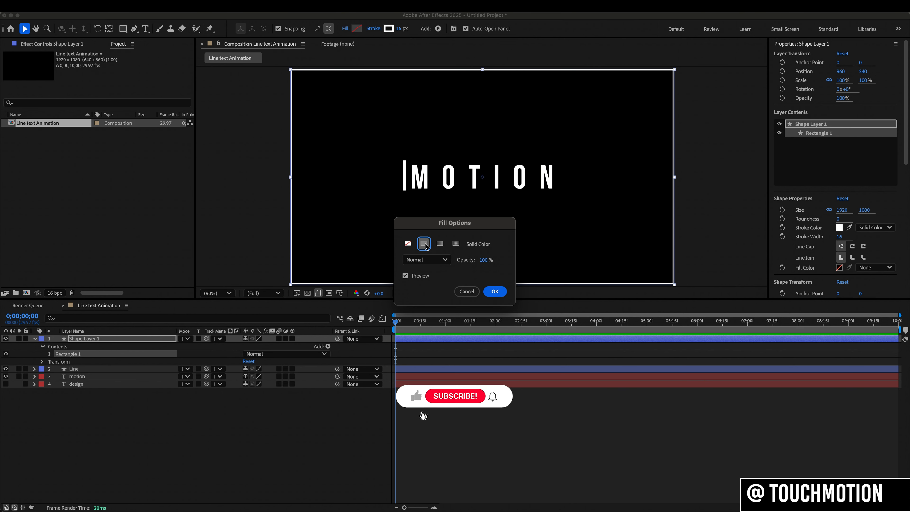
{"action": "left_click", "coordinate": [494, 291]}
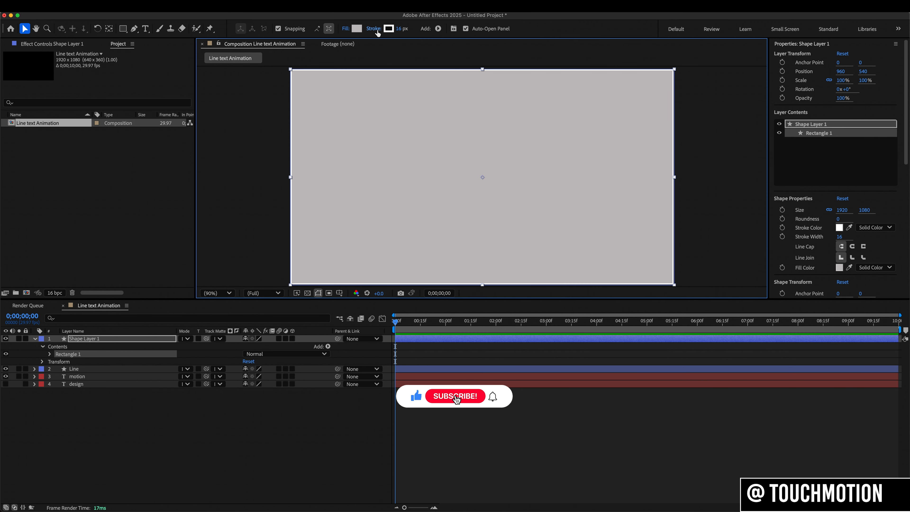
{"action": "left_click", "coordinate": [374, 28]}
{"action": "left_click", "coordinate": [408, 243]}
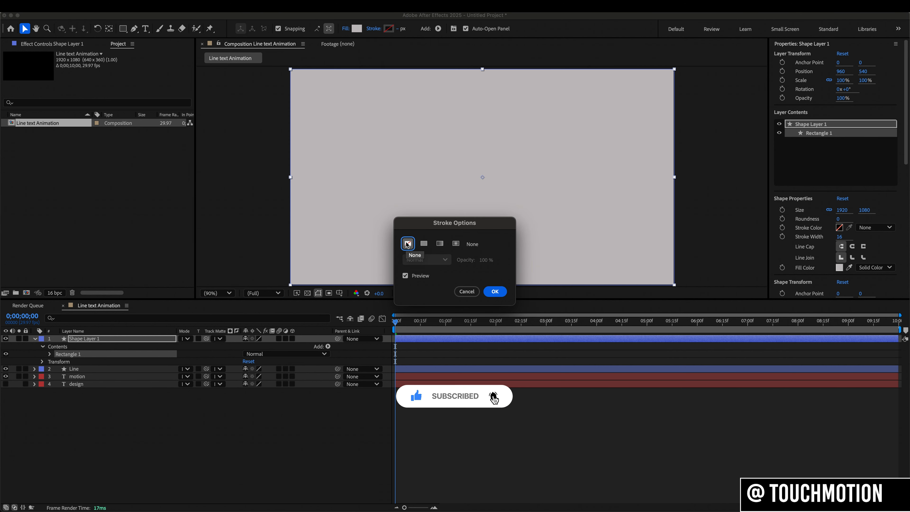
{"action": "left_click", "coordinate": [494, 291]}
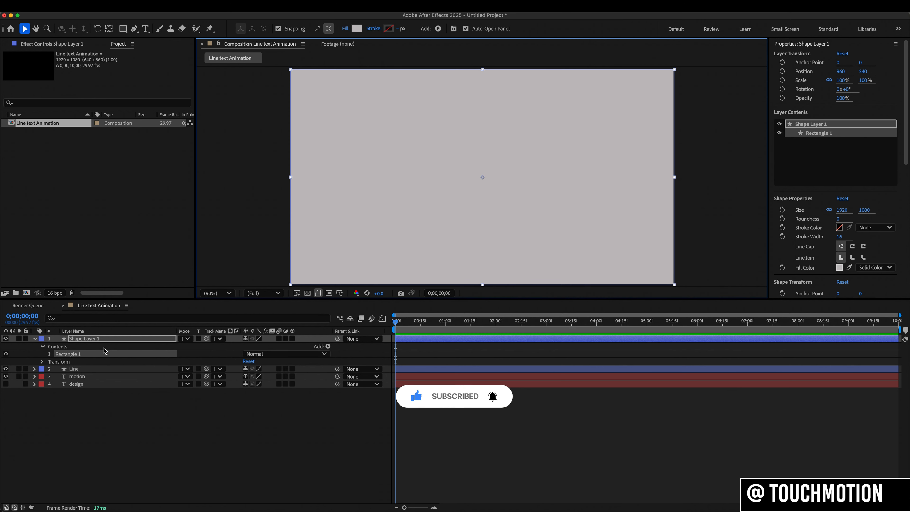
- Move the rectangle layer's anchor point from its center to the midpoint of its right edge
{"action": "left_click", "coordinate": [95, 338]}
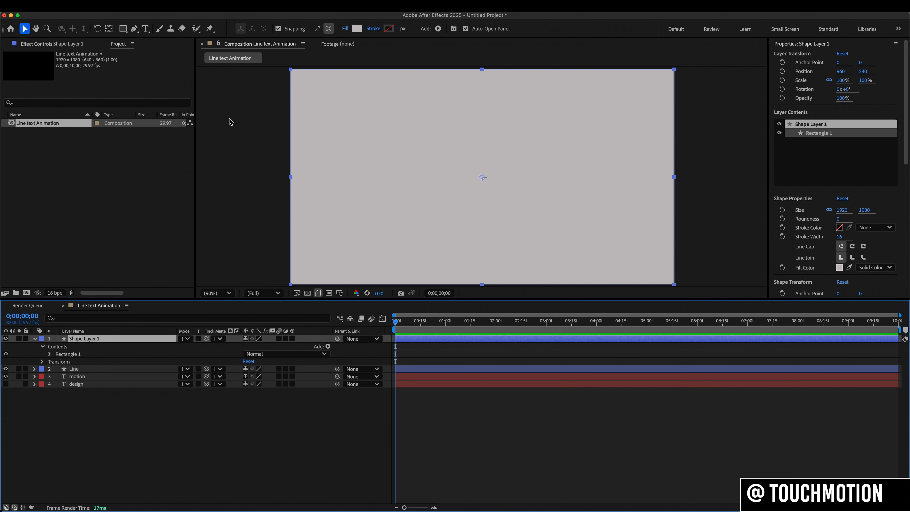
{"action": "left_click", "coordinate": [109, 28]}
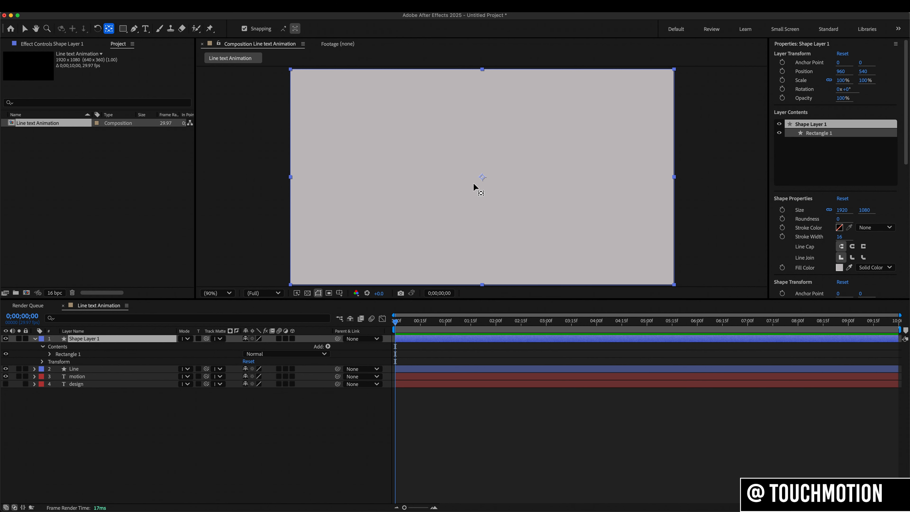
{"action": "left_click", "coordinate": [482, 178]}
{"action": "left_click_drag", "start_coordinate": [482, 178], "coordinate": [669, 182]}
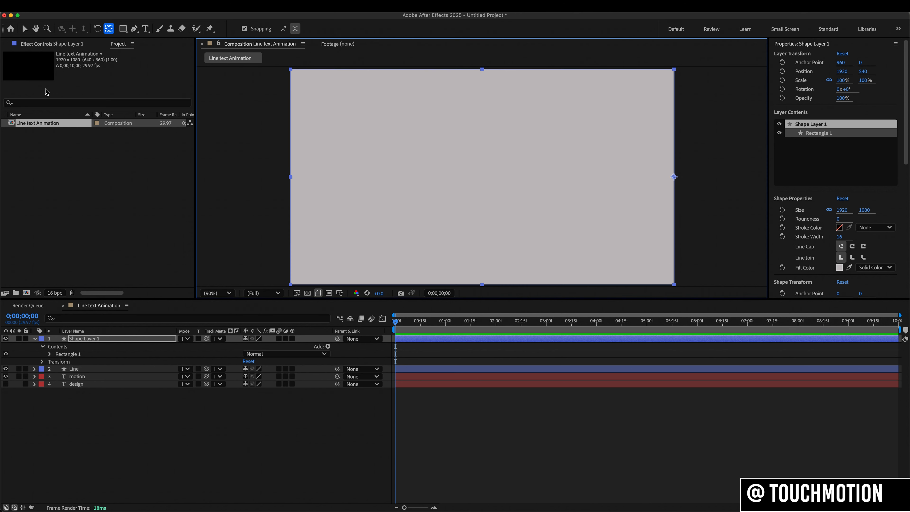
- Move the rectangle left until its right edge meets the center of the vertical line, at position about 572, 535
{"action": "left_click", "coordinate": [24, 28]}
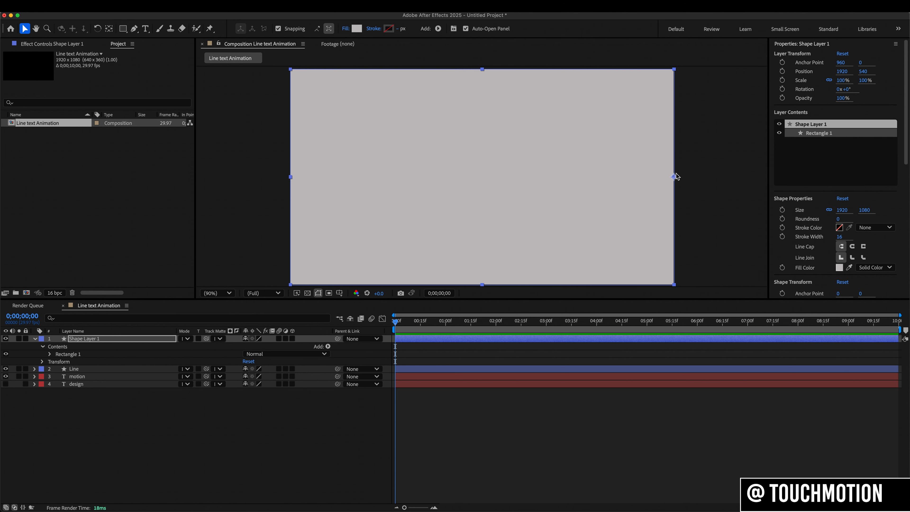
{"action": "left_click_drag", "start_coordinate": [674, 179], "coordinate": [401, 175]}
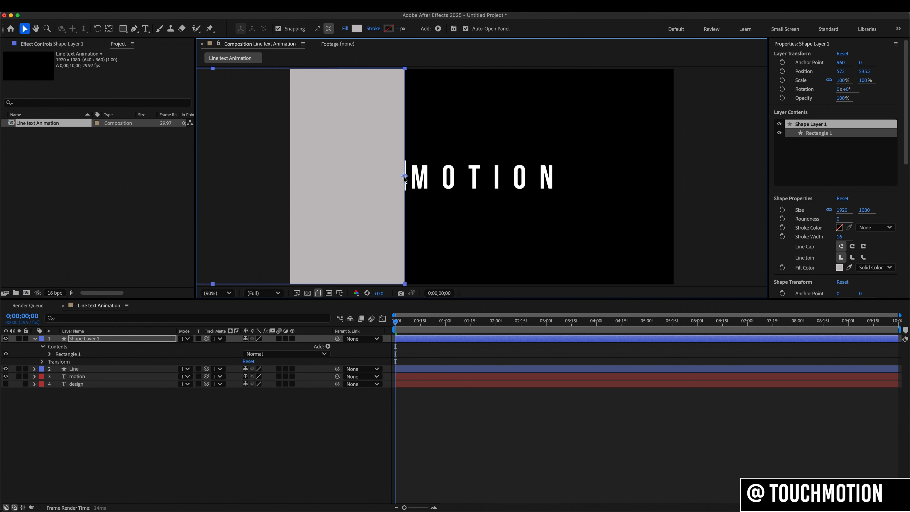
{"action": "key", "text": "period"}
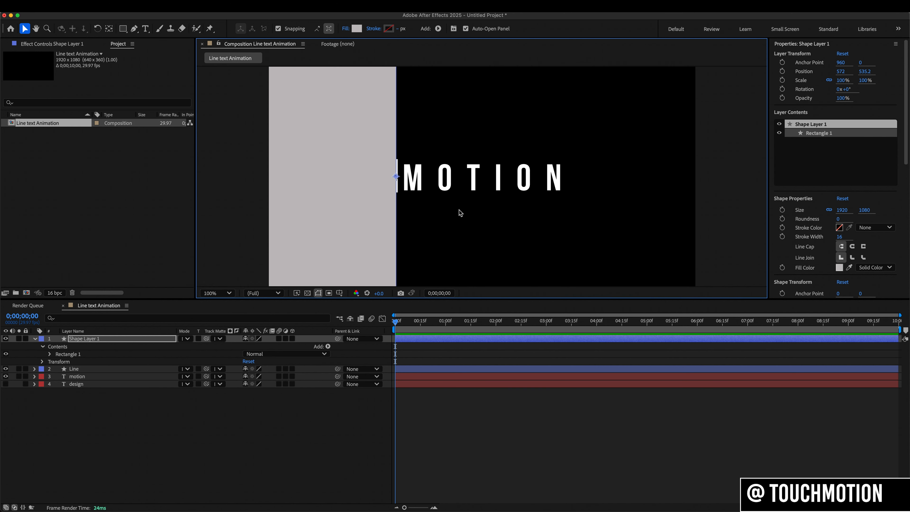
{"action": "key", "text": "period"}
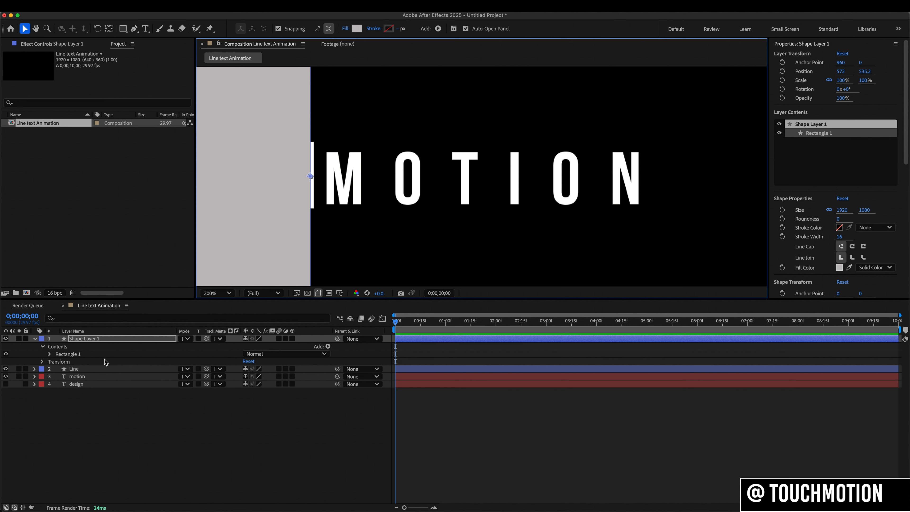
- Collapse the rectangle layer's properties and place the Line layer above it in the layer stack
{"action": "left_click", "coordinate": [35, 338]}
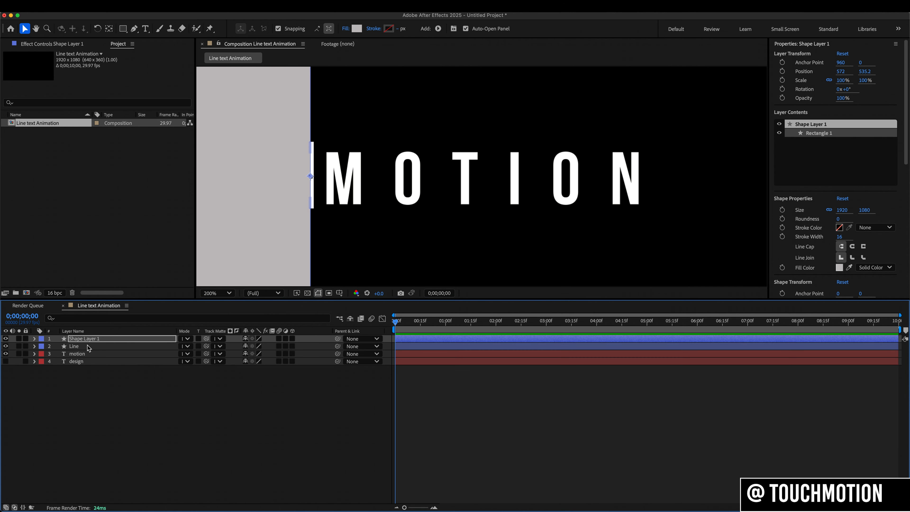
{"action": "left_click", "coordinate": [85, 346]}
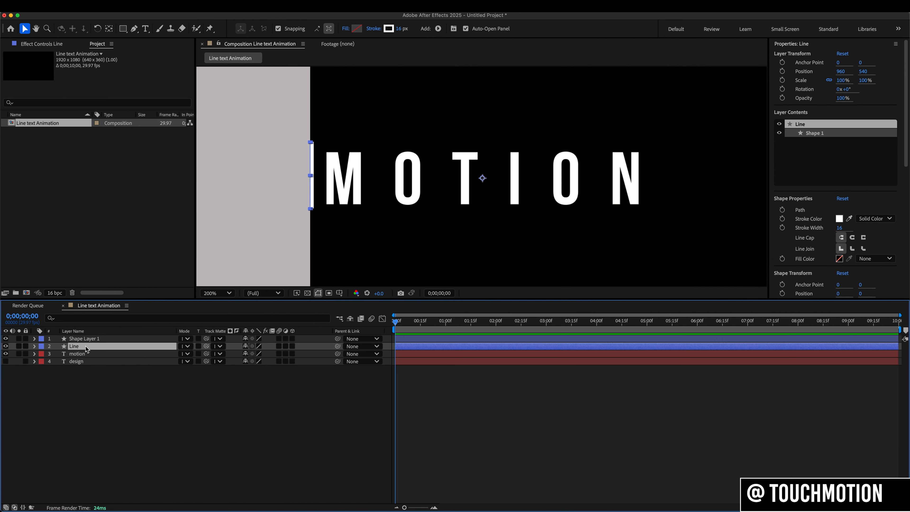
{"action": "left_click_drag", "start_coordinate": [85, 346], "coordinate": [87, 338]}
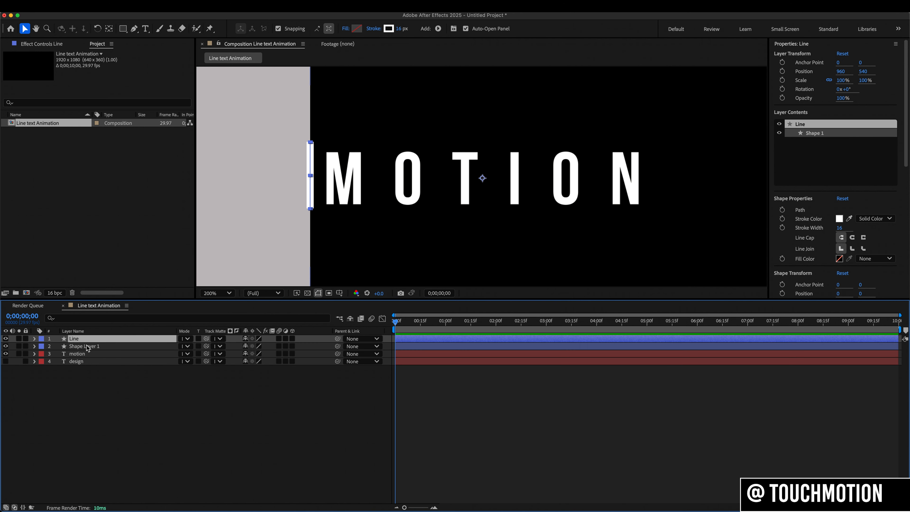
- Link the rectangle layer's Position to the Line layer's Position with an expression and collapse both layers' properties
{"action": "left_click", "coordinate": [87, 346], "text": "shift"}
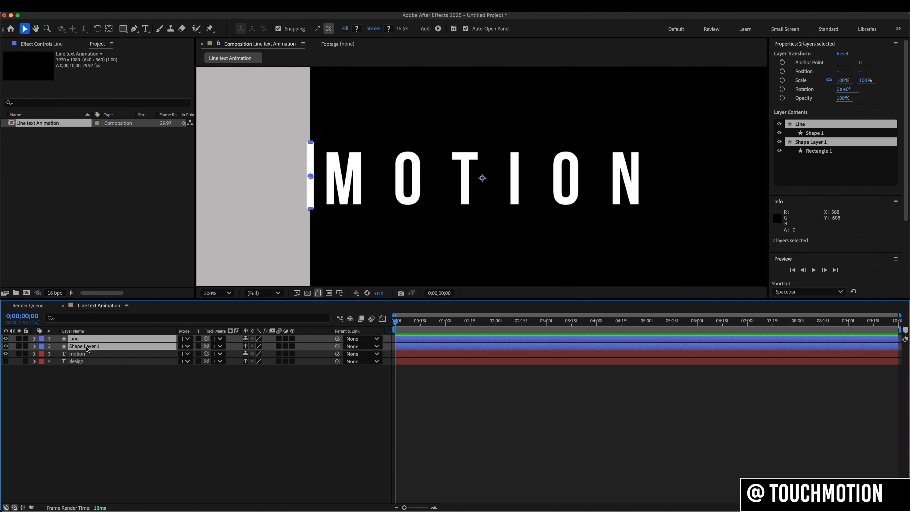
{"action": "key", "text": "p"}
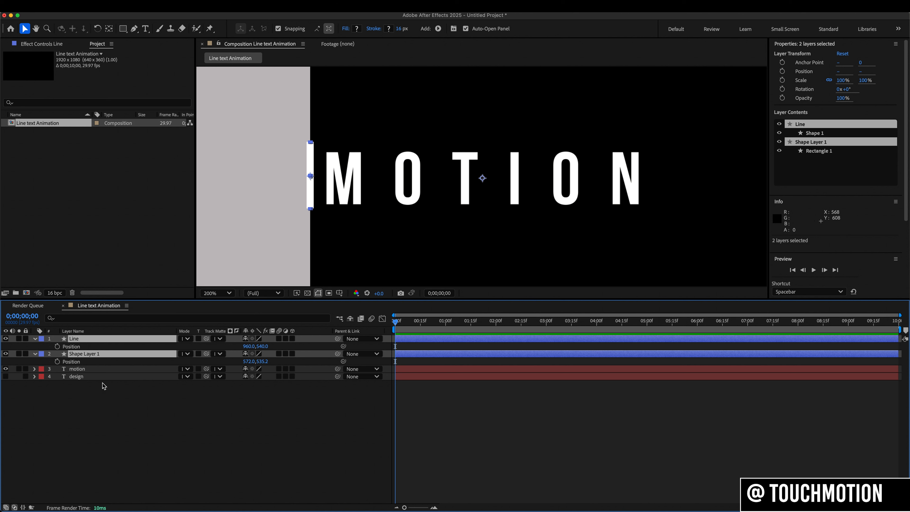
{"action": "left_click", "coordinate": [58, 361], "text": "alt"}
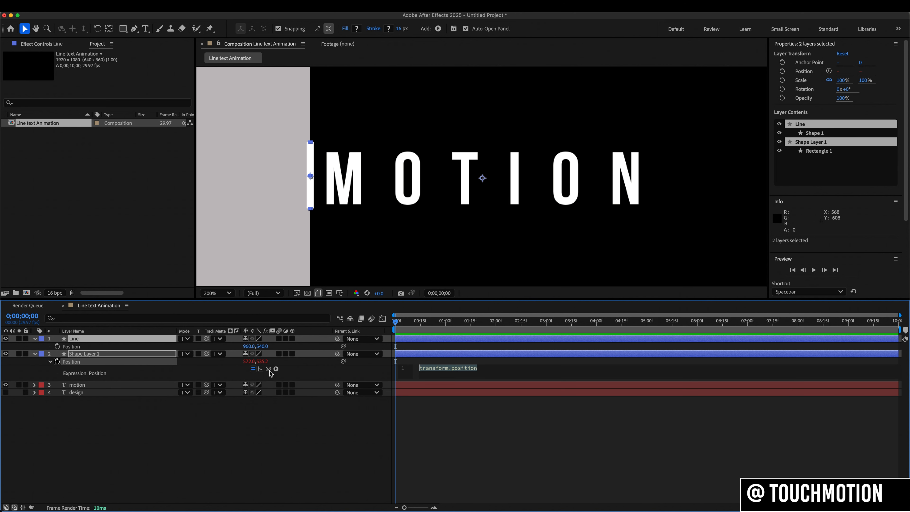
{"action": "left_click_drag", "start_coordinate": [268, 369], "coordinate": [92, 347]}
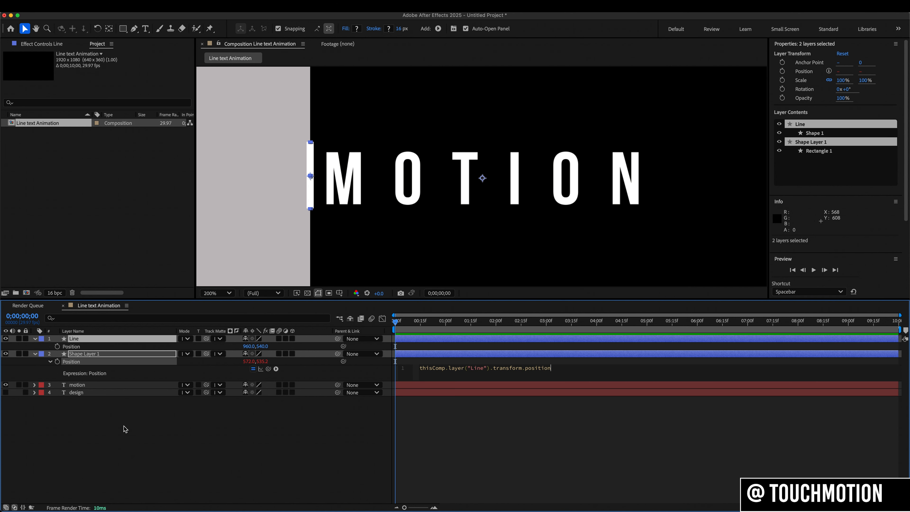
{"action": "left_click", "coordinate": [36, 339]}
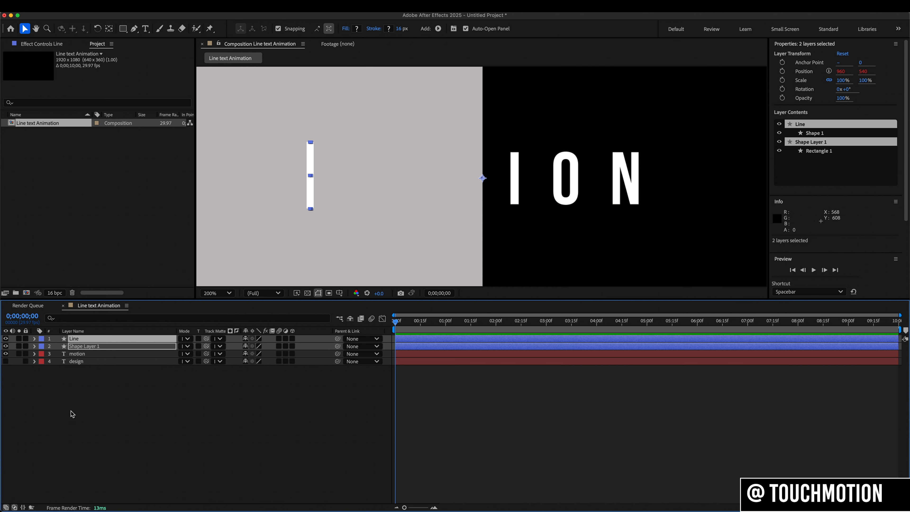
{"action": "left_click", "coordinate": [100, 397]}
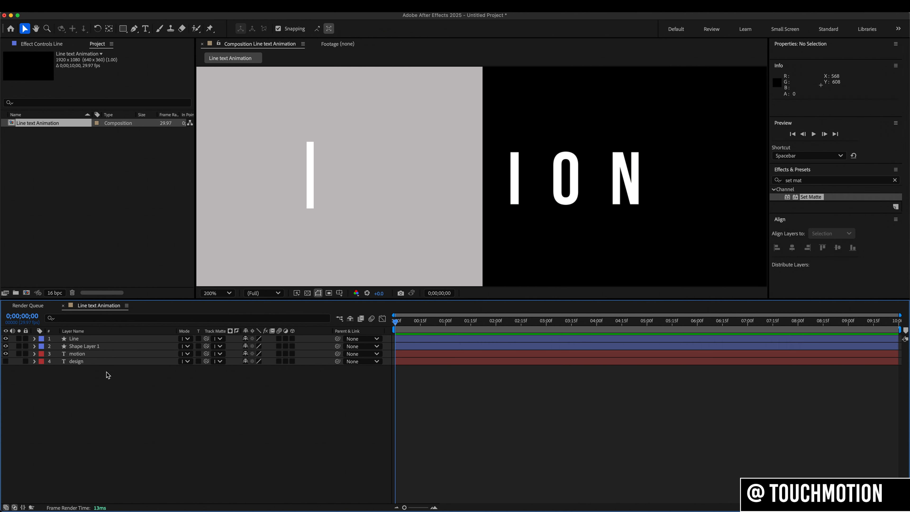
- Center the Line layer's anchor point on the vertical line
{"action": "left_click", "coordinate": [109, 339]}
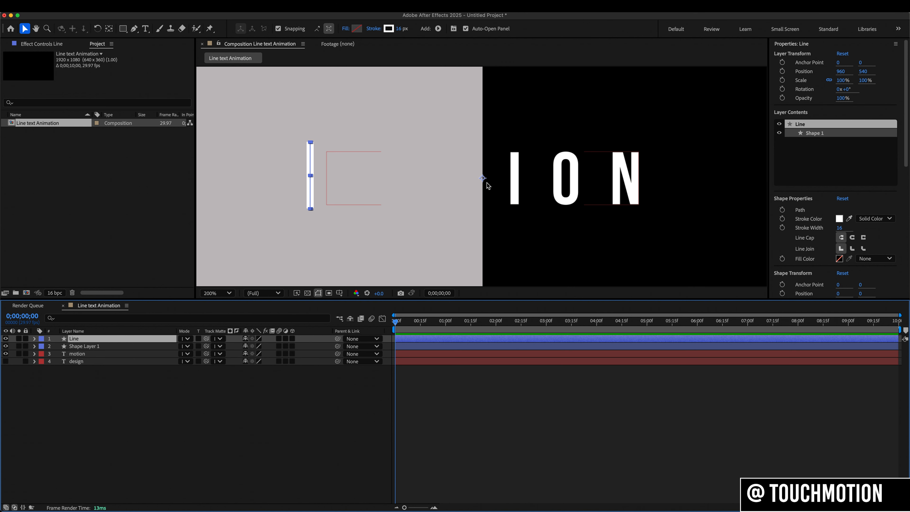
{"action": "left_click", "coordinate": [109, 29]}
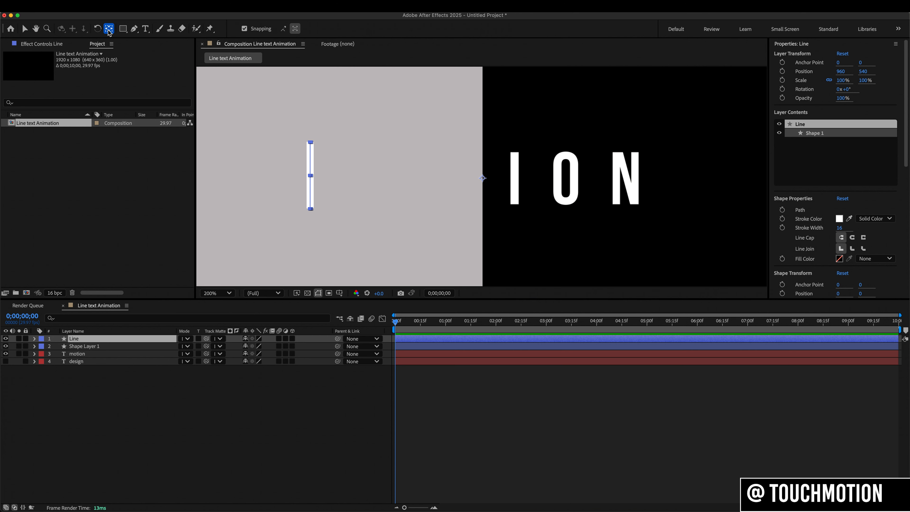
{"action": "key", "text": "super+alt+Home"}
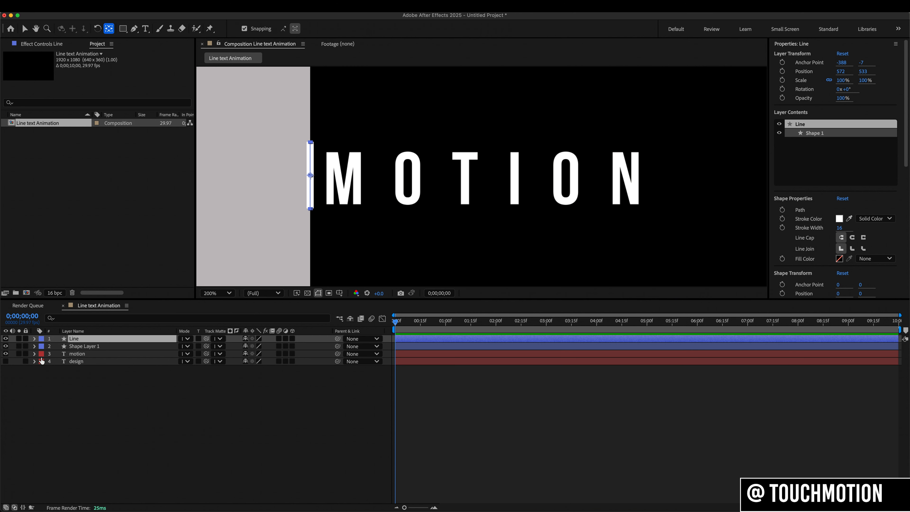
- Move the vertical line slightly closer to the letter M, to position about 588, 535, and hide the linked rectangle layer
{"action": "left_click", "coordinate": [5, 346]}
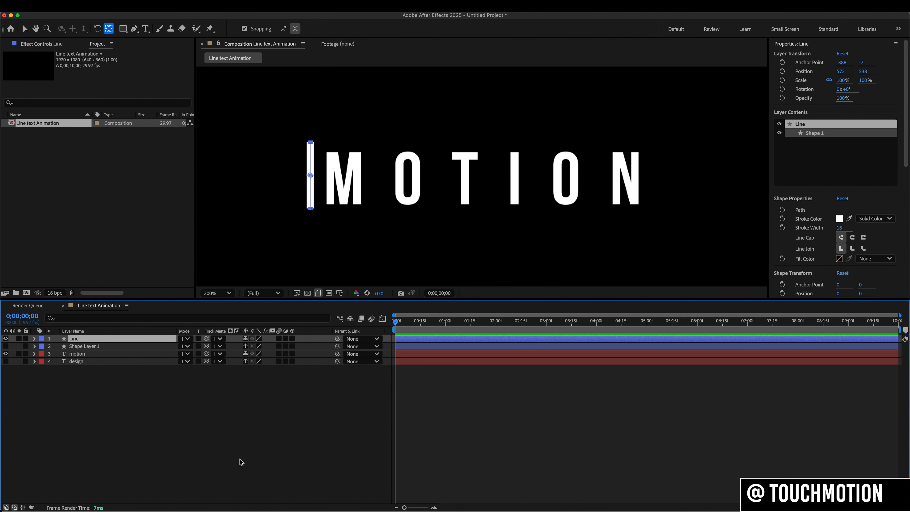
{"action": "left_click", "coordinate": [6, 346]}
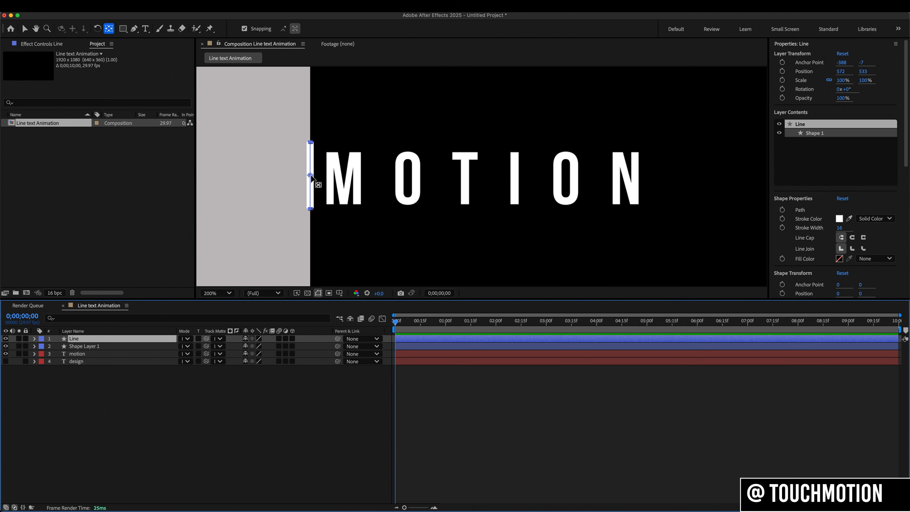
{"action": "left_click", "coordinate": [25, 28]}
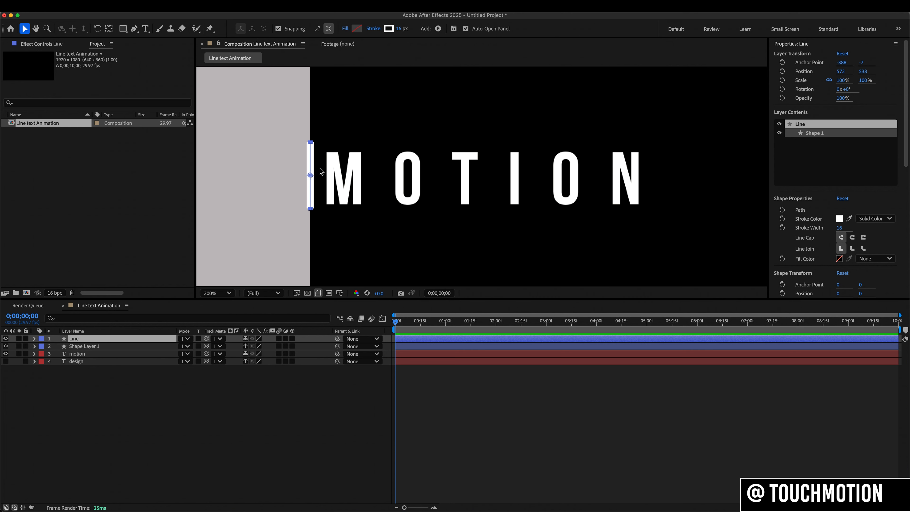
{"action": "mouse_move", "coordinate": [311, 176]}
{"action": "left_mouse_down"}
{"action": "mouse_move", "coordinate": [388, 177]}
{"action": "mouse_move", "coordinate": [309, 175]}
{"action": "left_mouse_up"}
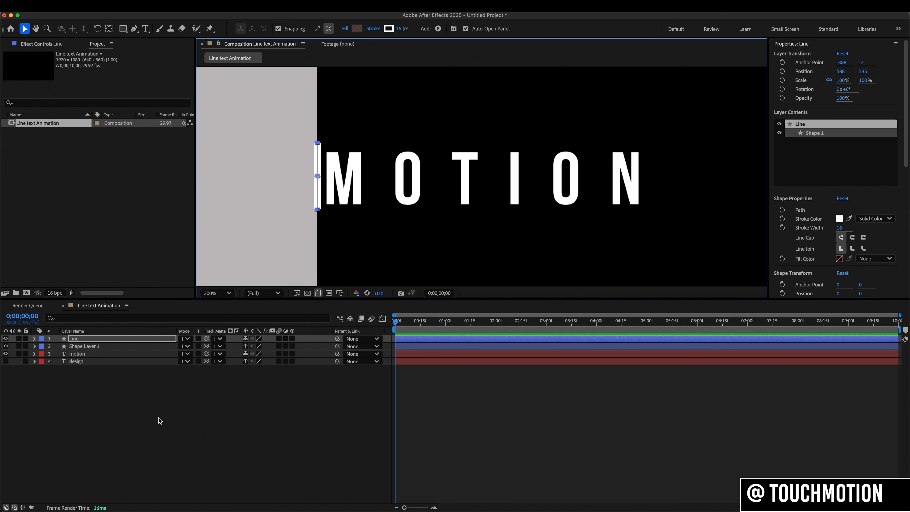
{"action": "left_click", "coordinate": [5, 345]}
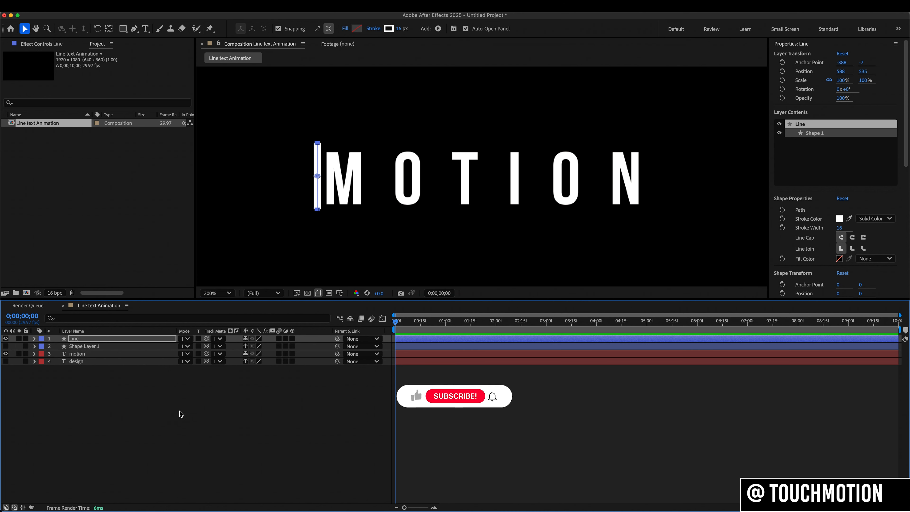
- Apply the Set Matte effect to the motion text layer and take its matte from Shape Layer 1
{"action": "left_click", "coordinate": [99, 354]}
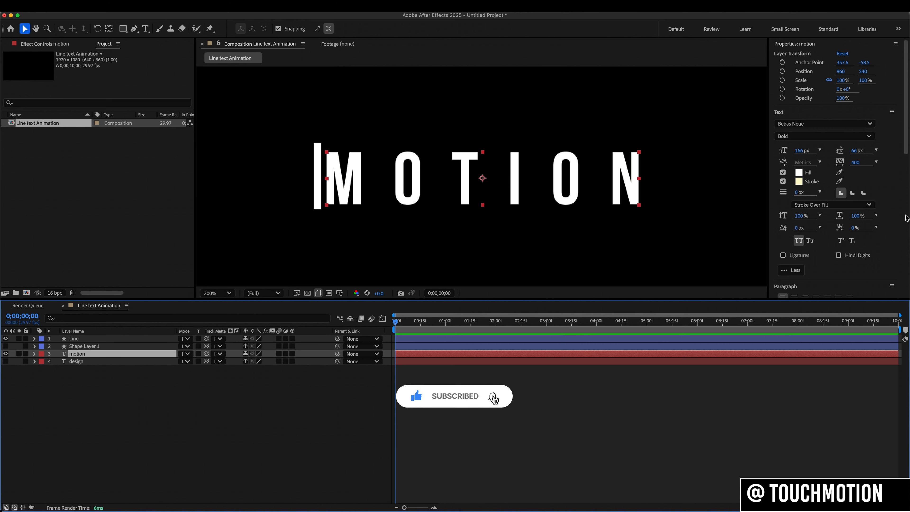
{"action": "scroll", "coordinate": [906, 219], "scroll_direction": "down", "scroll_amount": 10}
{"action": "left_click_drag", "start_coordinate": [797, 230], "coordinate": [149, 353]}
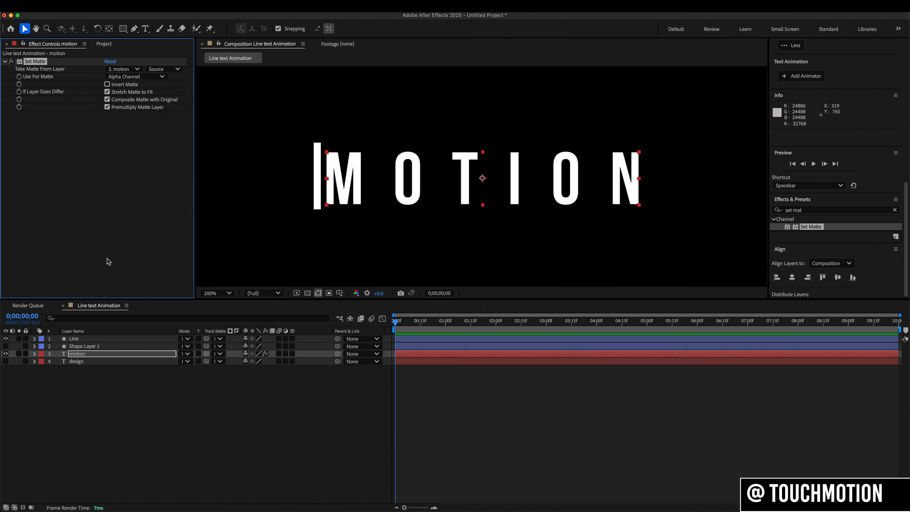
{"action": "left_click", "coordinate": [124, 69]}
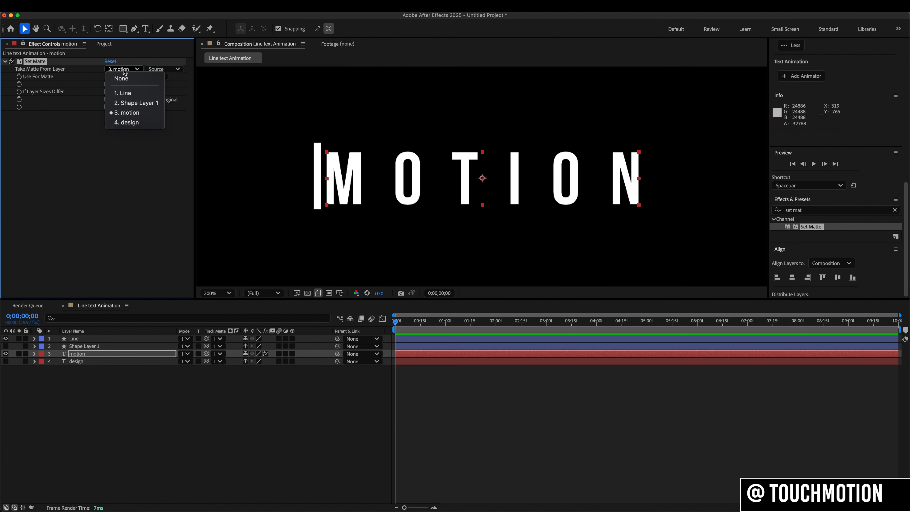
{"action": "left_click", "coordinate": [132, 103]}
- Rename the rectangle layer Shape Layer 1 as mask
{"action": "left_click", "coordinate": [89, 346]}
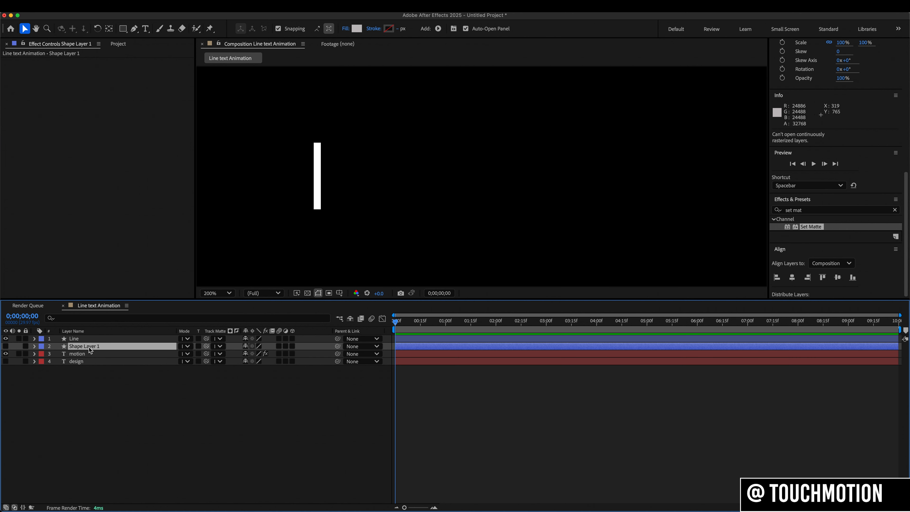
{"action": "key", "text": "Return"}
{"action": "type", "text": "mask"}
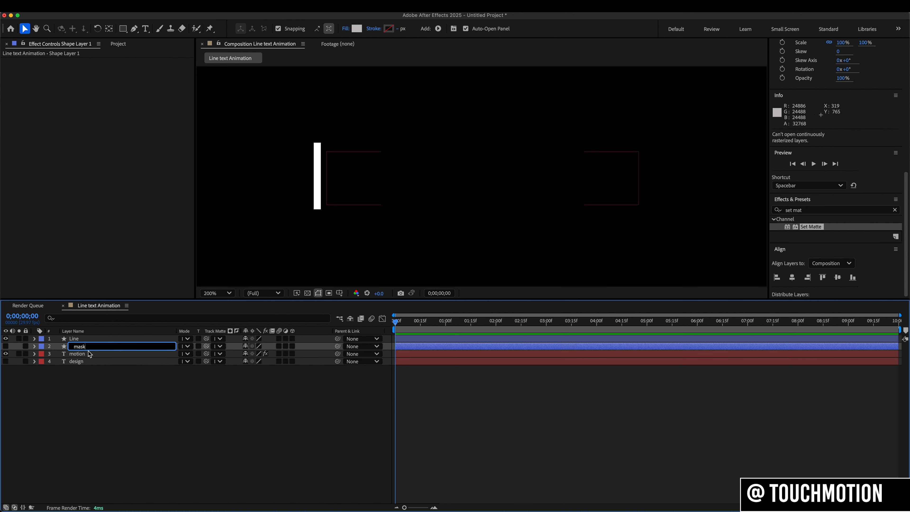
{"action": "left_click", "coordinate": [85, 418]}
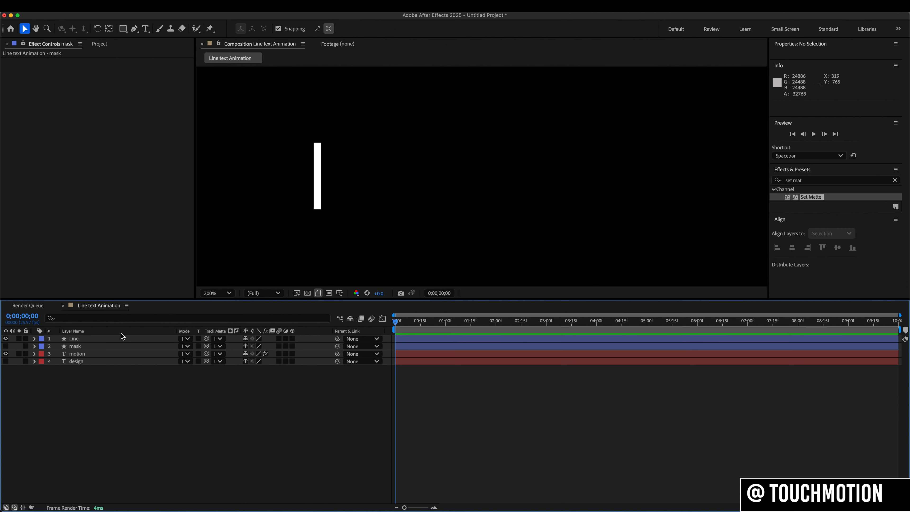
- Move the vertical line in the composition to test the matte on the motion text, and undo the move
{"action": "left_click", "coordinate": [84, 353]}
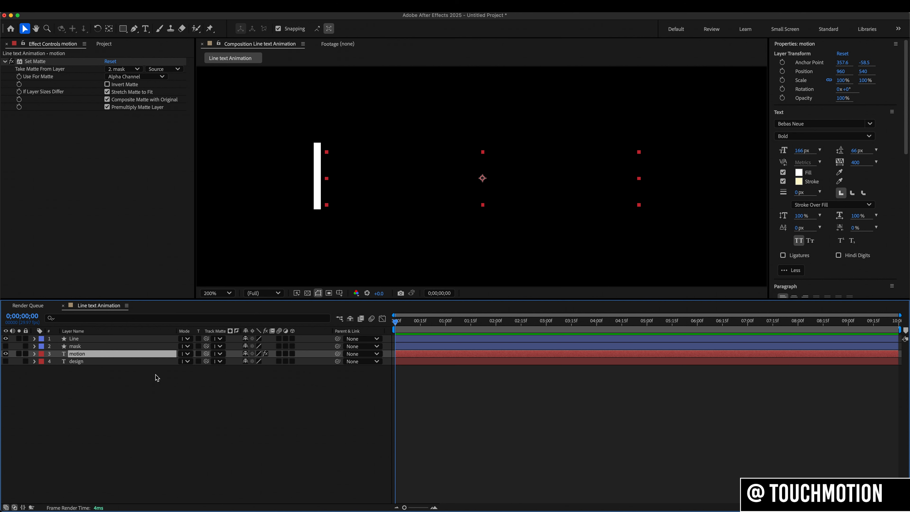
{"action": "left_click", "coordinate": [316, 190]}
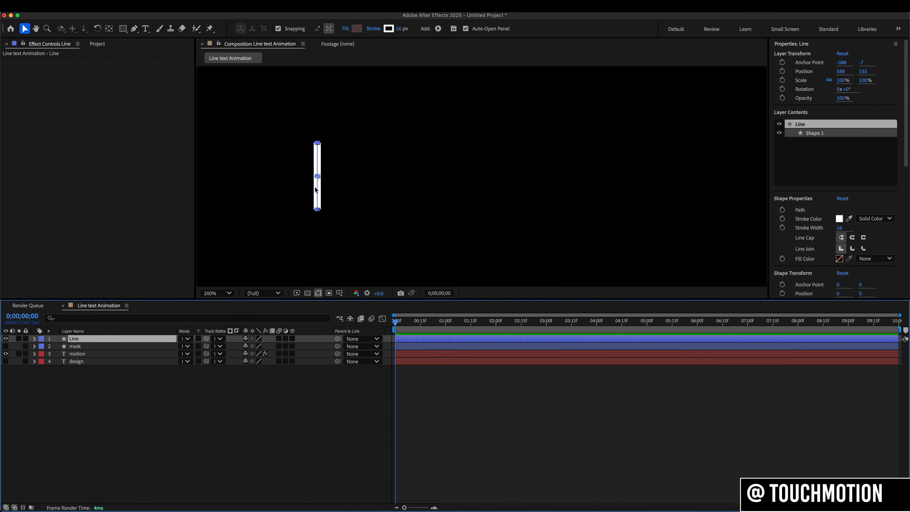
{"action": "mouse_move", "coordinate": [318, 177]}
{"action": "left_mouse_down"}
{"action": "mouse_move", "coordinate": [309, 179]}
{"action": "mouse_move", "coordinate": [645, 183]}
{"action": "mouse_move", "coordinate": [374, 194]}
{"action": "mouse_move", "coordinate": [312, 182]}
{"action": "left_mouse_up"}
{"action": "key", "text": "super+z"}
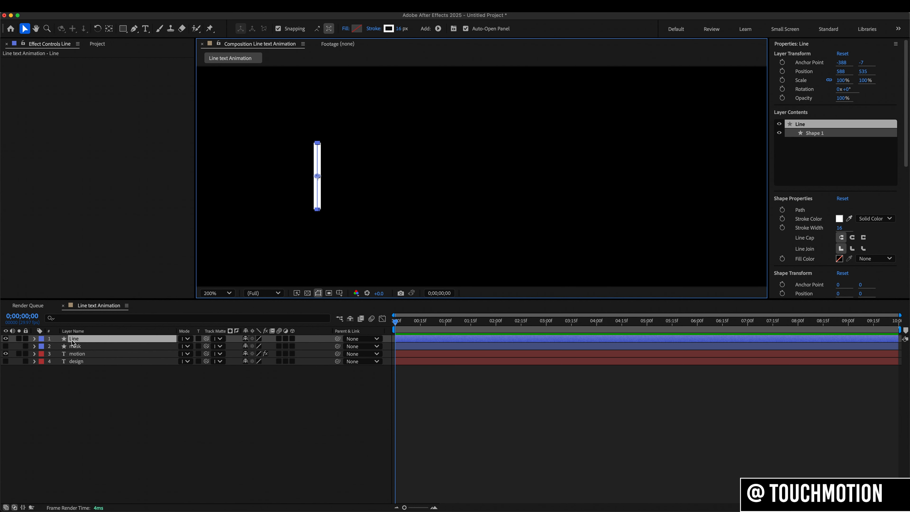
- Add Trim Paths to the Line layer and enable keyframing for its Start and End at 0;00;00;00
{"action": "left_click", "coordinate": [34, 338]}
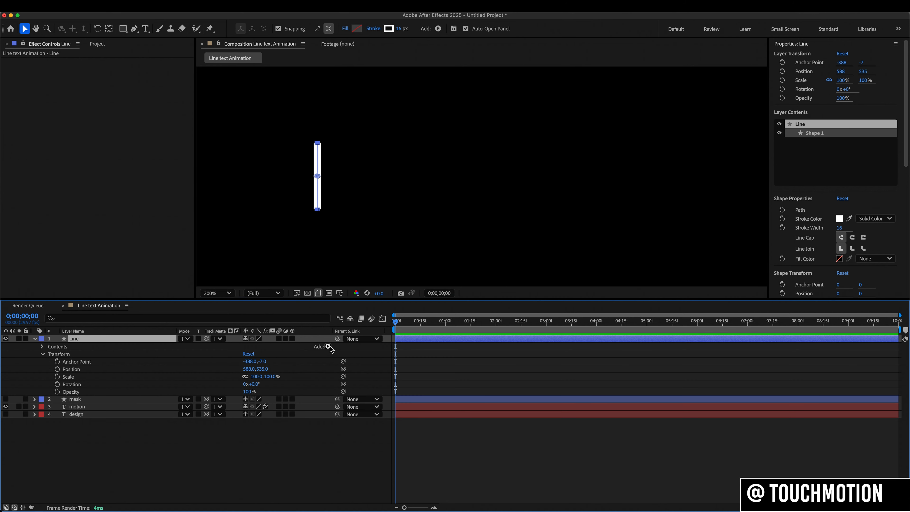
{"action": "left_click", "coordinate": [326, 346]}
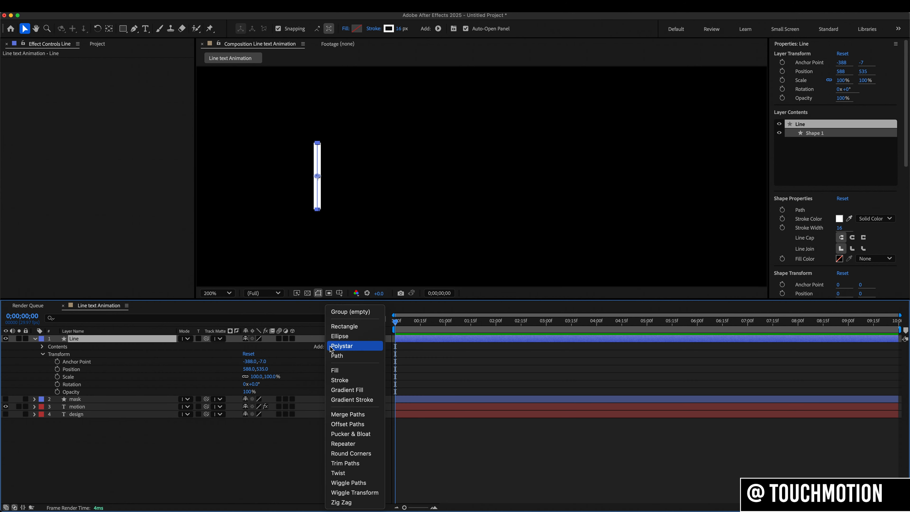
{"action": "left_click", "coordinate": [345, 463]}
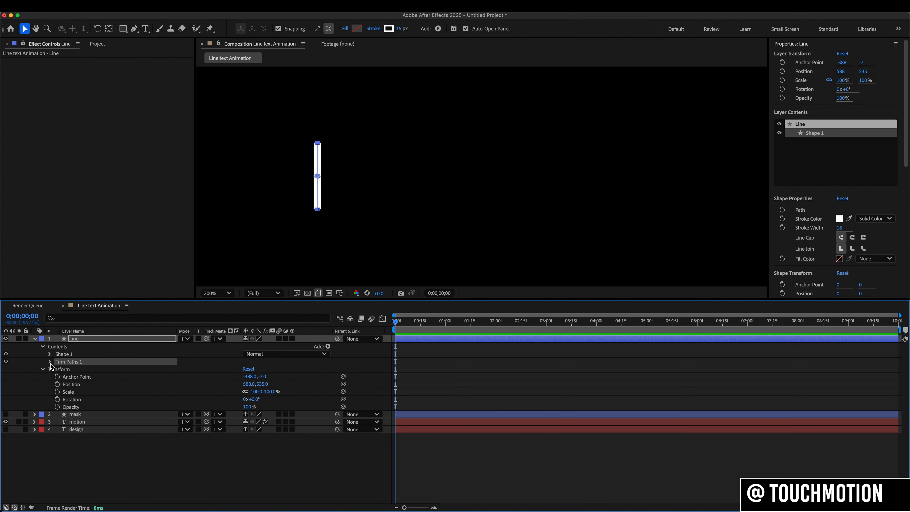
{"action": "left_click", "coordinate": [65, 369]}
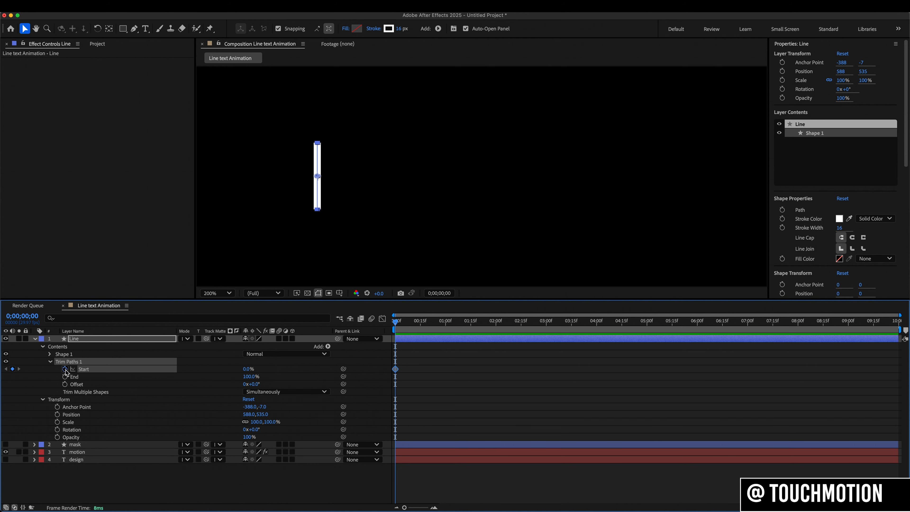
{"action": "left_click", "coordinate": [65, 376]}
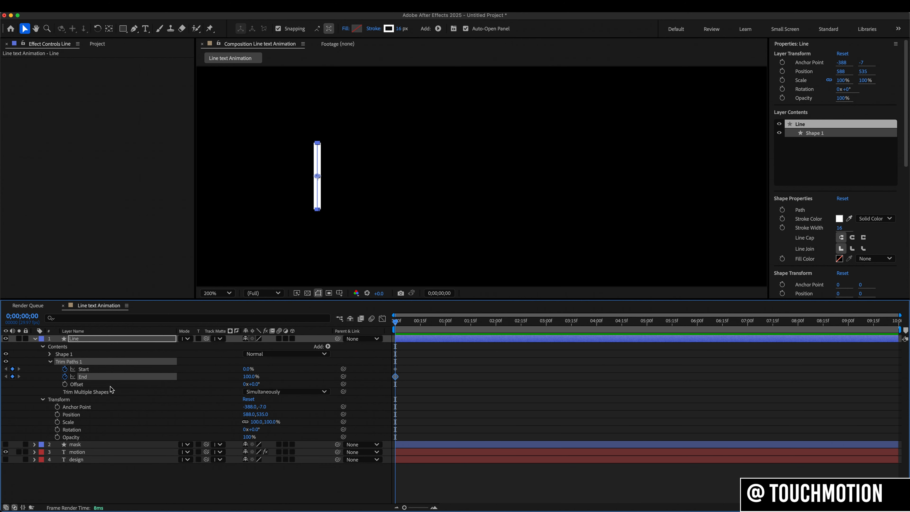
- Set the Trim Paths Start and End values to 50% on the first frame
{"action": "left_click", "coordinate": [244, 369]}
{"action": "key", "text": "Return"}
{"action": "left_click", "coordinate": [247, 376]}
{"action": "type", "text": "50"}
{"action": "key", "text": "Return"}
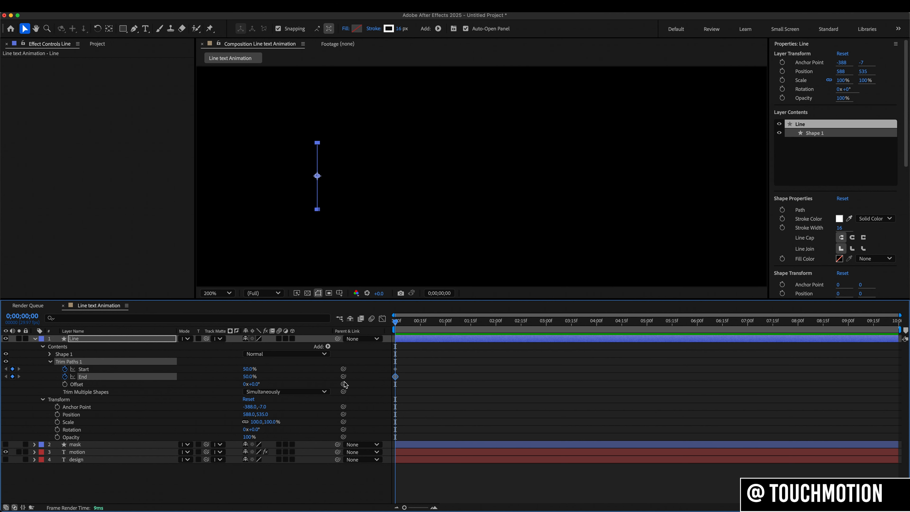
- At 0;00;00;15, keyframe the Line layer's Trim Paths End at 0% and Start at 100%
{"action": "left_click", "coordinate": [421, 324]}
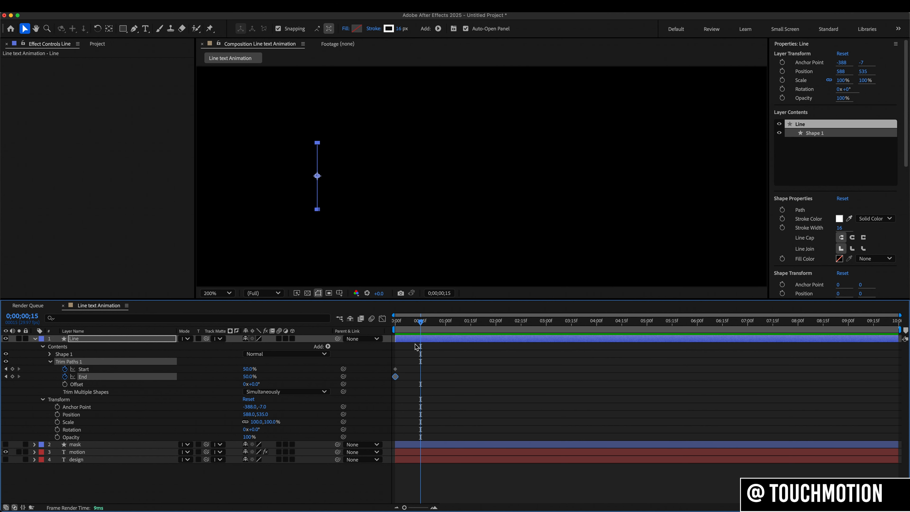
{"action": "left_click", "coordinate": [247, 377]}
{"action": "type", "text": "0"}
{"action": "key", "text": "Return"}
{"action": "left_click", "coordinate": [247, 371]}
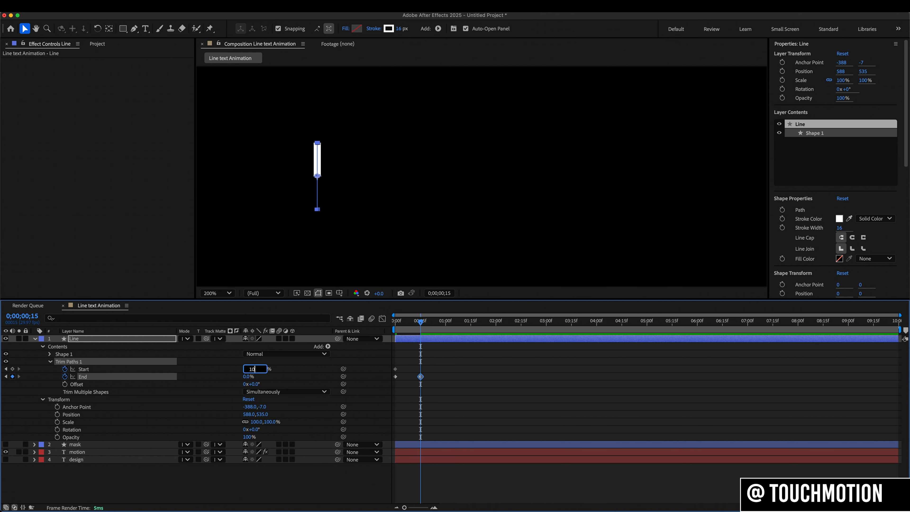
{"action": "key", "text": "Return"}
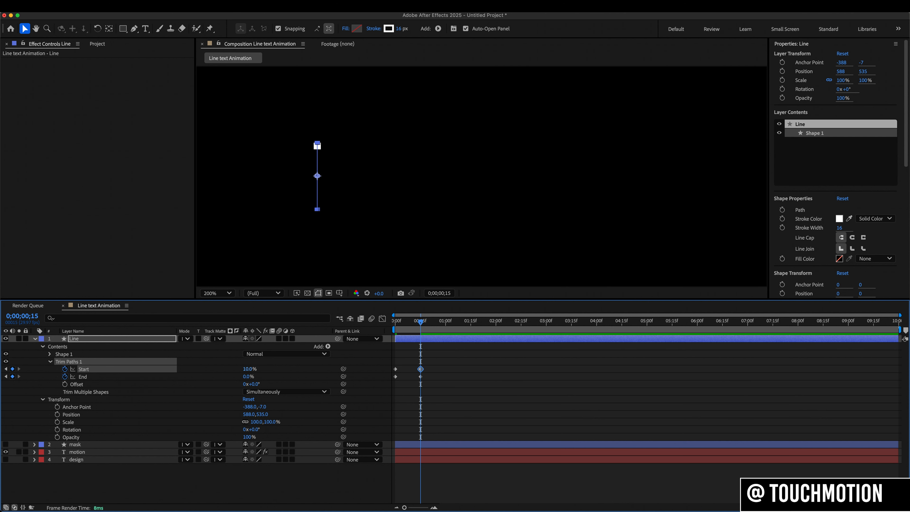
{"action": "left_click", "coordinate": [249, 368]}
{"action": "type", "text": "100"}
{"action": "key", "text": "Return"}
- Apply Easy Ease to all Trim Paths Start and End keyframes and show their curves in the Graph Editor
{"action": "left_click_drag", "start_coordinate": [433, 364], "coordinate": [383, 391]}
{"action": "right_click", "coordinate": [421, 376]}
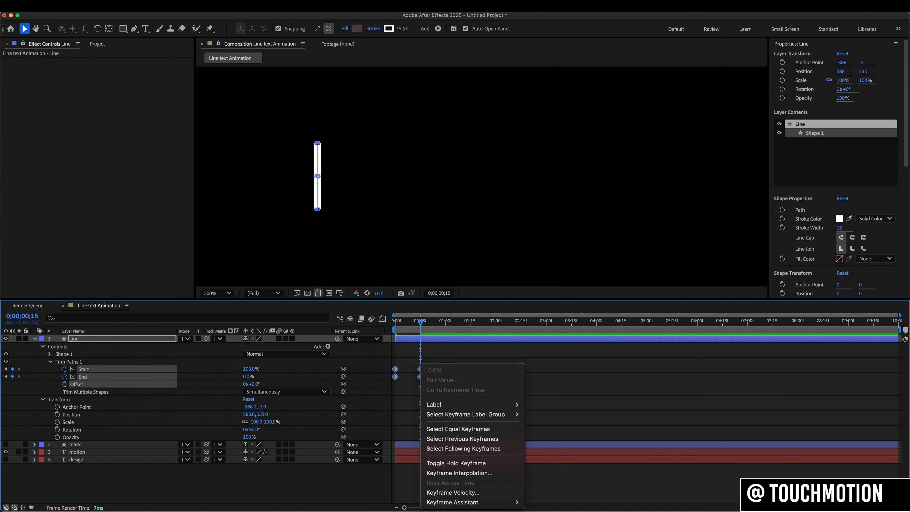
{"action": "mouse_move", "coordinate": [510, 506]}
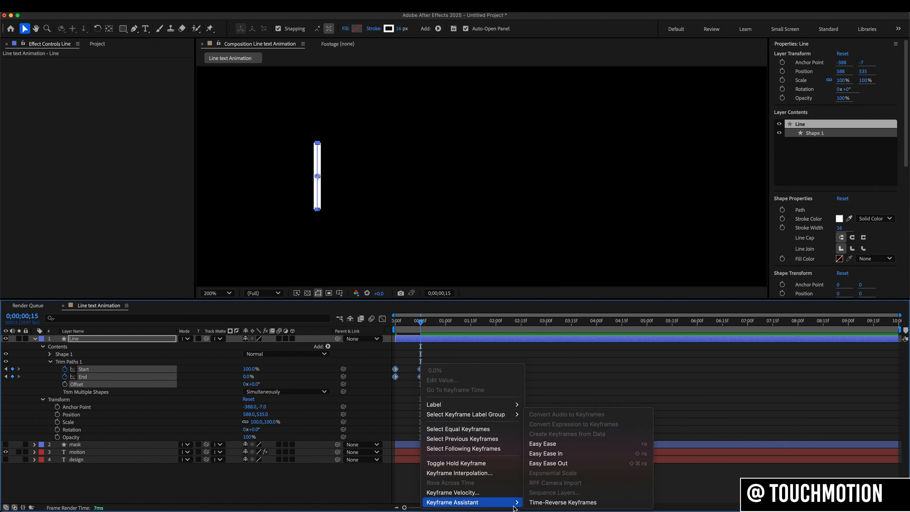
{"action": "left_click", "coordinate": [544, 444]}
{"action": "left_click", "coordinate": [382, 319]}
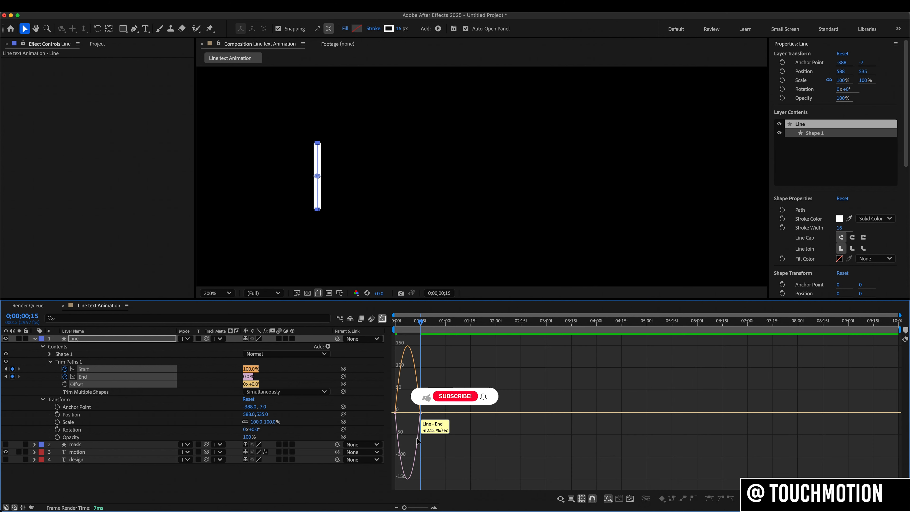
- Keyframe the Line layer's Position at 0;00;00;15, and at 0;00;02;00 move it just past the end of MOTION, to 1347, 536
{"action": "left_click_drag", "start_coordinate": [404, 507], "coordinate": [426, 507]}
{"action": "left_click_drag", "start_coordinate": [534, 397], "coordinate": [465, 414]}
{"action": "left_click", "coordinate": [382, 318]}
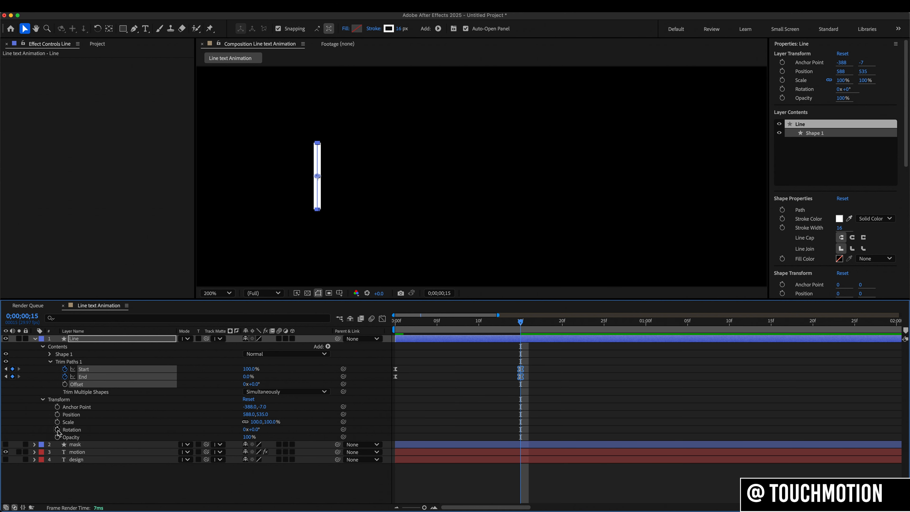
{"action": "left_click", "coordinate": [57, 415]}
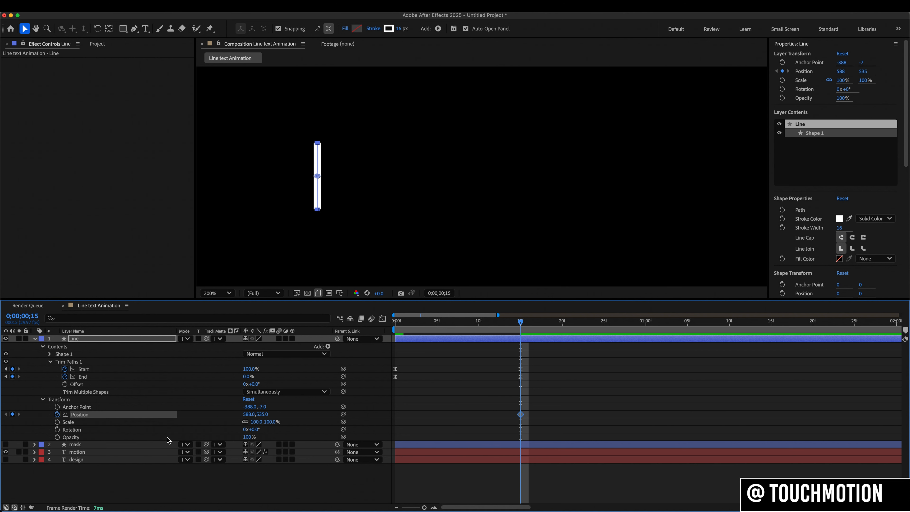
{"action": "left_click", "coordinate": [647, 329]}
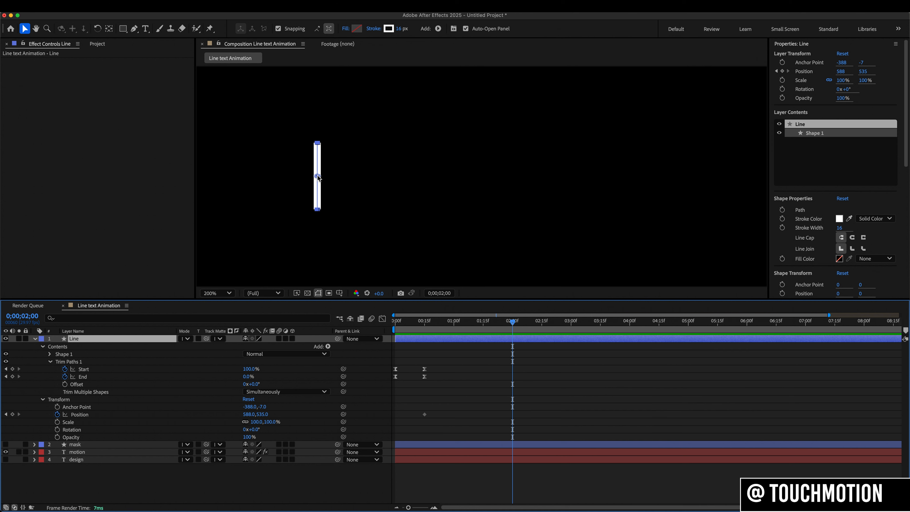
{"action": "left_click_drag", "start_coordinate": [317, 177], "coordinate": [655, 177]}
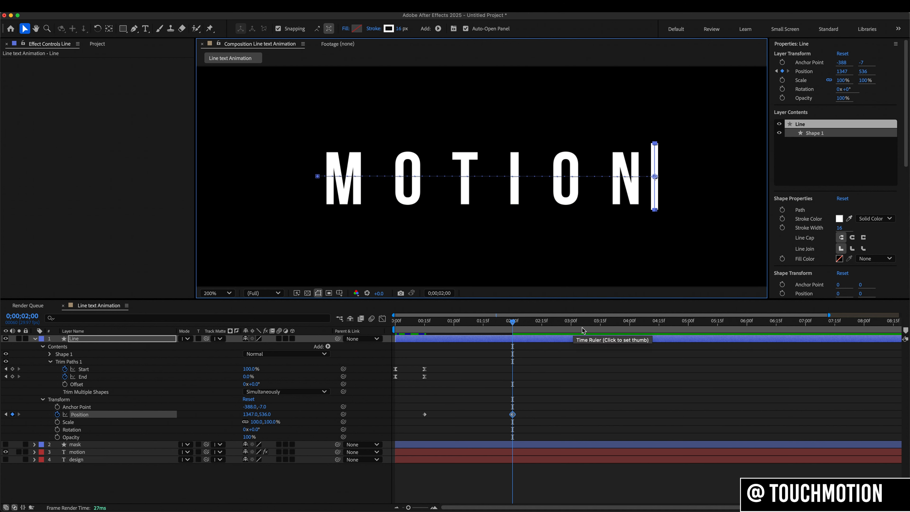
- Copy the Line layer's first Position keyframe and paste it at 0;00;03;15 to return the line to its starting position
{"action": "left_click", "coordinate": [600, 329]}
{"action": "left_click_drag", "start_coordinate": [433, 409], "coordinate": [419, 422]}
{"action": "key", "text": "ctrl+c"}
{"action": "key", "text": "ctrl+v"}
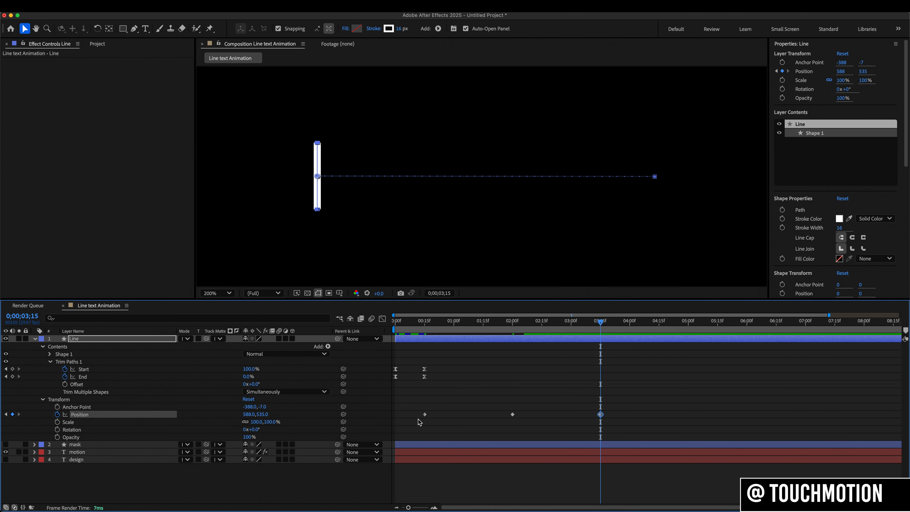
- Duplicate the Line layer's Trim Paths Start and End keyframes at 0;00;03;15, time-reverse the copies, and scrub through the result
{"action": "left_click_drag", "start_coordinate": [437, 362], "coordinate": [392, 385]}
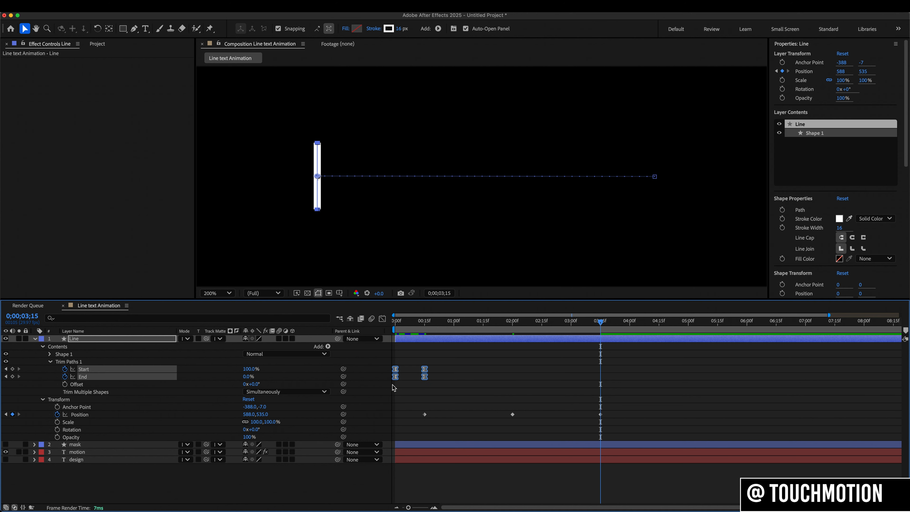
{"action": "key", "text": "ctrl+c"}
{"action": "key", "text": "ctrl+v"}
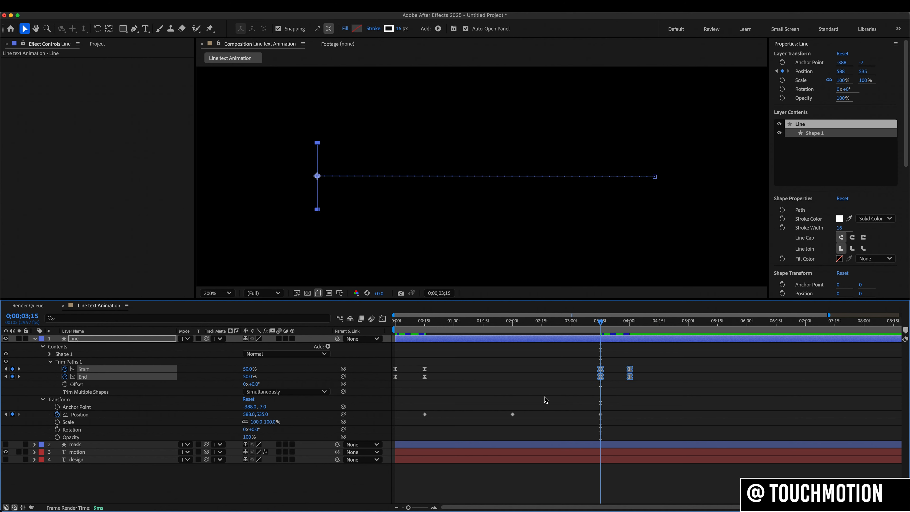
{"action": "right_click", "coordinate": [631, 378]}
{"action": "mouse_move", "coordinate": [713, 502]}
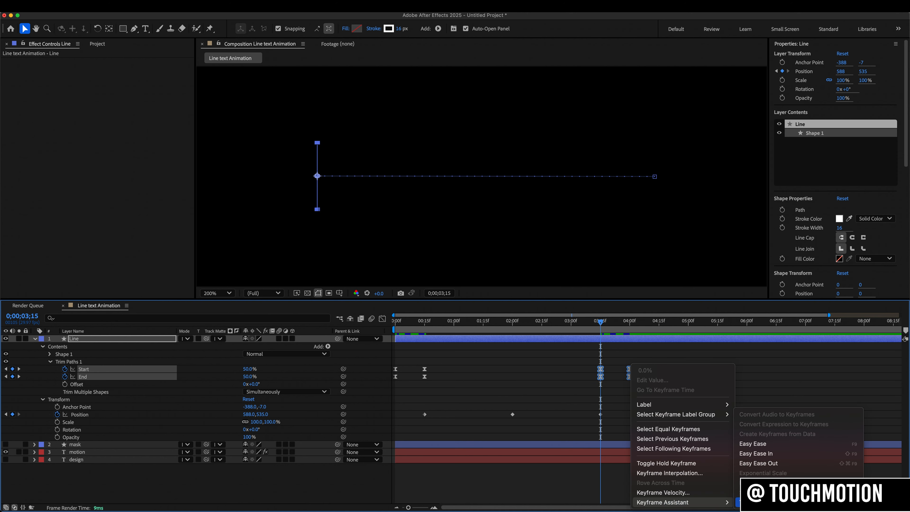
{"action": "left_click", "coordinate": [749, 502]}
{"action": "mouse_move", "coordinate": [402, 325]}
{"action": "left_mouse_down"}
{"action": "mouse_move", "coordinate": [395, 324]}
{"action": "mouse_move", "coordinate": [537, 334]}
{"action": "mouse_move", "coordinate": [531, 338]}
{"action": "mouse_move", "coordinate": [635, 355]}
{"action": "left_mouse_up"}
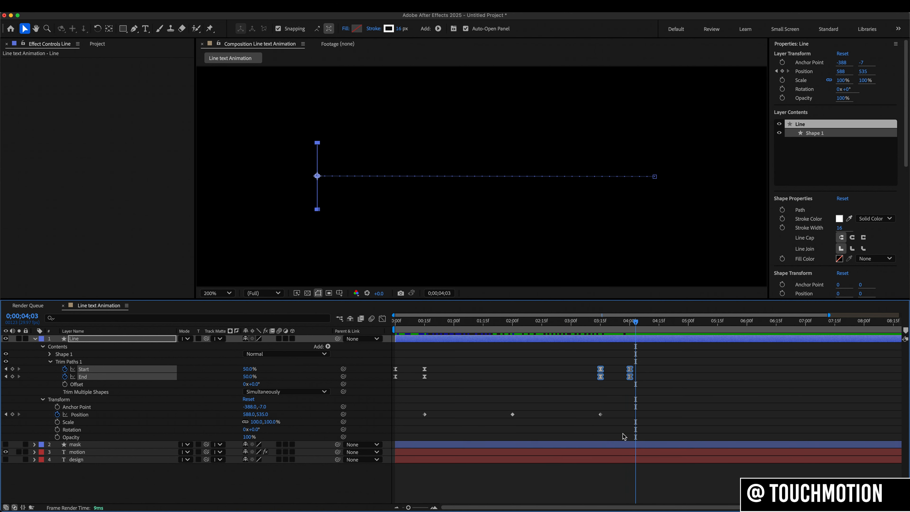
- Apply Easy Ease to all three Position keyframes of the Line layer
{"action": "left_click_drag", "start_coordinate": [617, 406], "coordinate": [465, 437]}
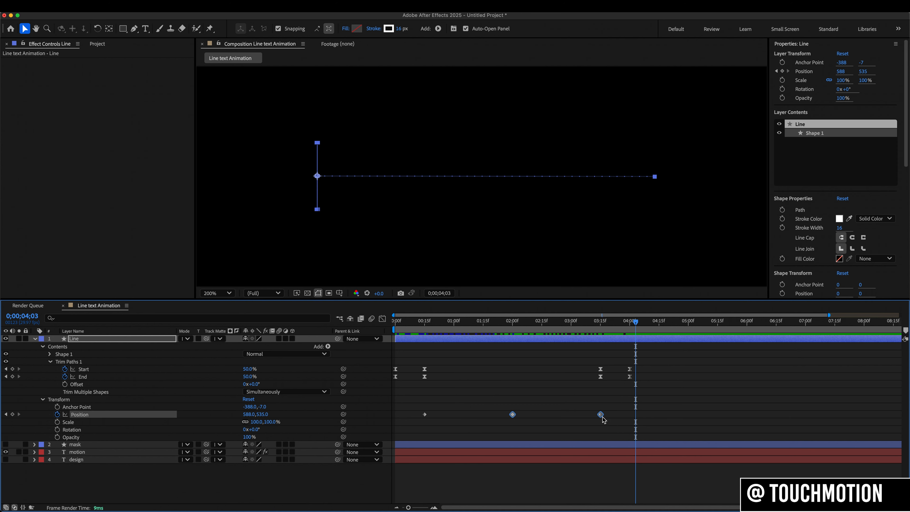
{"action": "right_click", "coordinate": [601, 415]}
{"action": "mouse_move", "coordinate": [694, 503]}
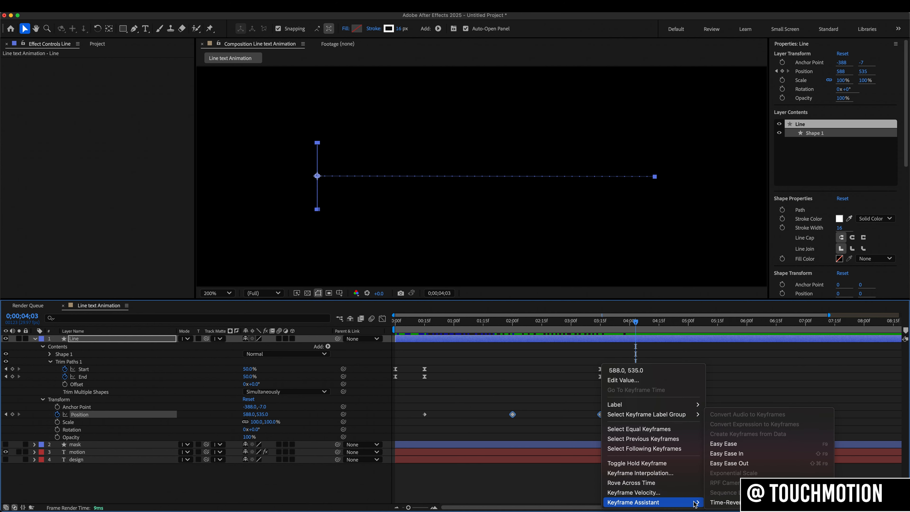
{"action": "left_click", "coordinate": [726, 449]}
{"action": "left_click_drag", "start_coordinate": [417, 399], "coordinate": [425, 422]}
{"action": "right_click", "coordinate": [424, 416]}
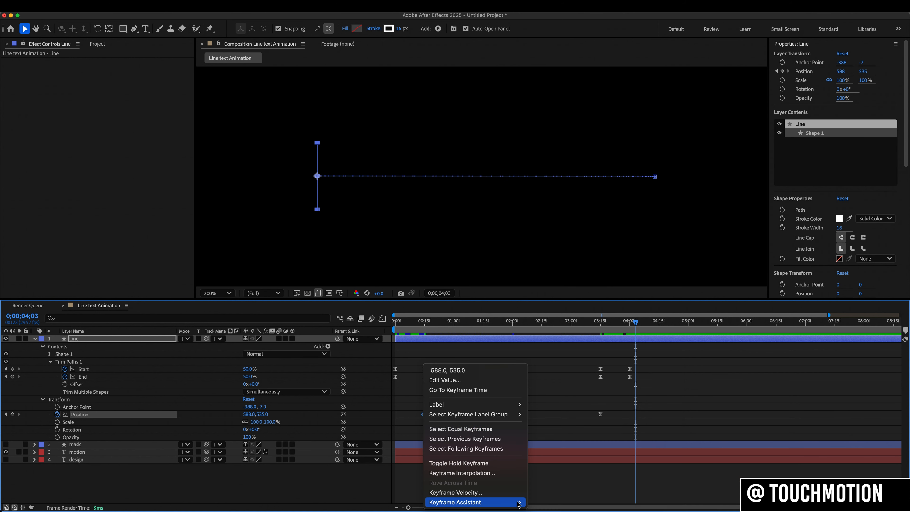
{"action": "mouse_move", "coordinate": [476, 502]}
{"action": "left_click", "coordinate": [548, 441]}
- Reshape the Position speed curves in the Graph Editor to peak near the outer keyframes and ease gradually around the 0;00;02;00 keyframe
{"action": "left_click_drag", "start_coordinate": [415, 403], "coordinate": [638, 435]}
{"action": "left_click", "coordinate": [382, 319]}
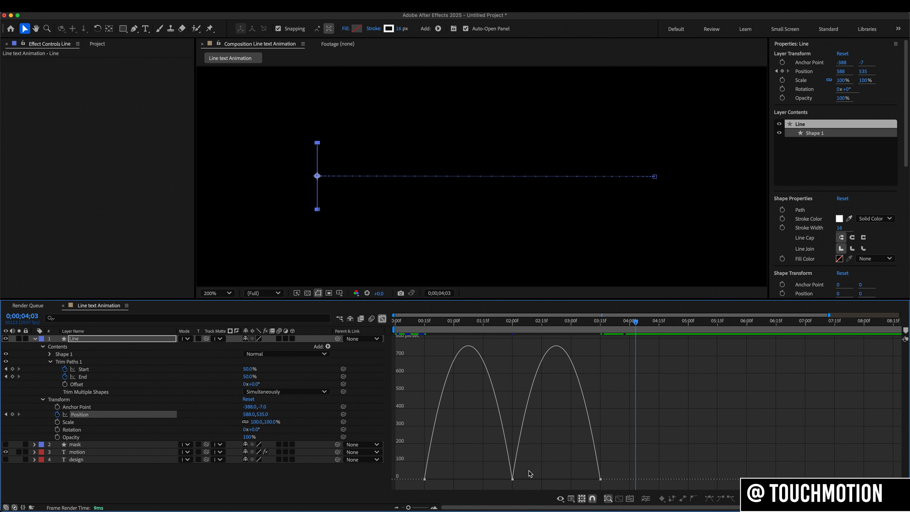
{"action": "left_click_drag", "start_coordinate": [547, 467], "coordinate": [468, 478]}
{"action": "left_click_drag", "start_coordinate": [526, 478], "coordinate": [555, 479]}
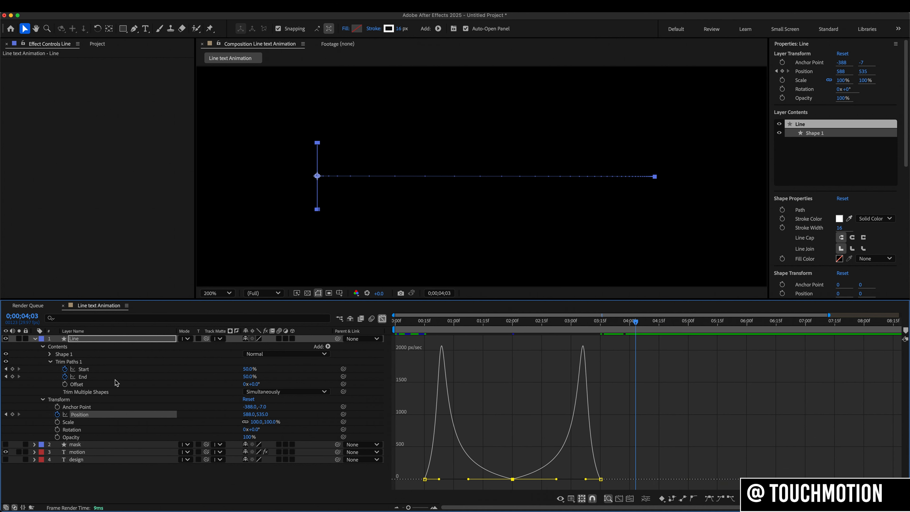
- Fit the composition in the viewer and trim the design layer so it starts at 0;00;02;00
{"action": "left_click", "coordinate": [35, 339]}
{"action": "left_click", "coordinate": [218, 293]}
{"action": "left_click", "coordinate": [215, 316]}
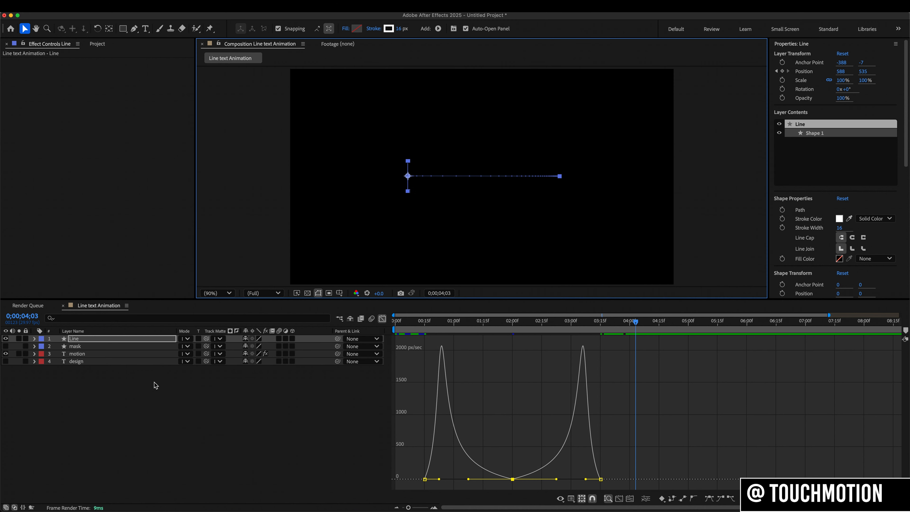
{"action": "left_click", "coordinate": [6, 361]}
{"action": "left_click", "coordinate": [382, 318]}
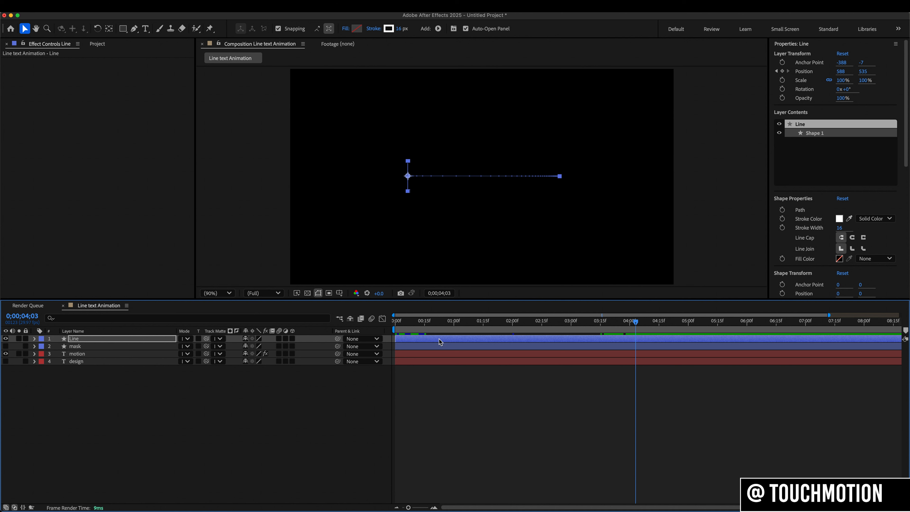
{"action": "key", "text": "u"}
{"action": "left_click", "coordinate": [513, 324]}
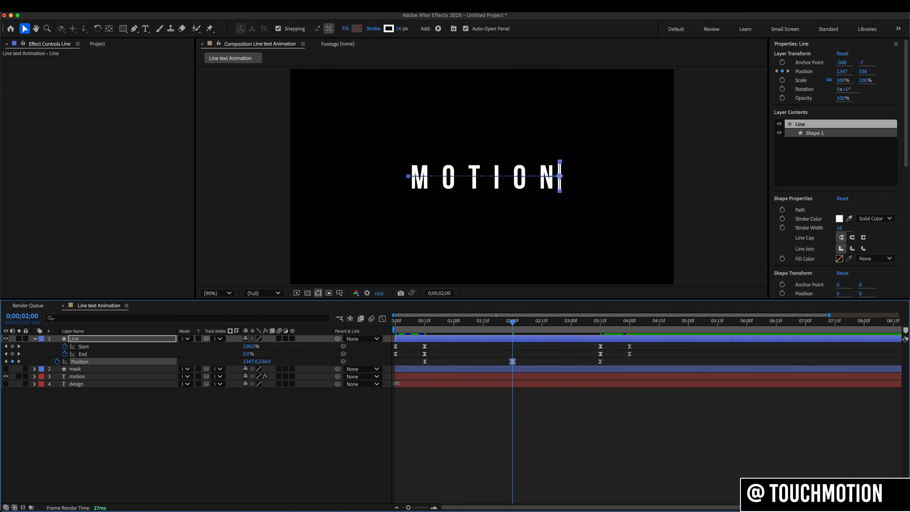
{"action": "left_click_drag", "start_coordinate": [396, 383], "coordinate": [514, 385]}
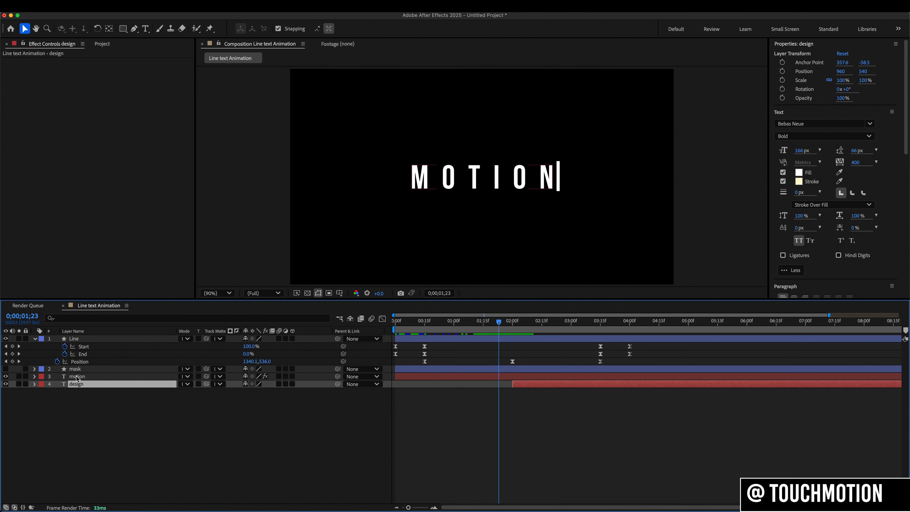
- Copy the Set Matte effect from the motion layer to the design layer and enable Invert Matte on the copy
{"action": "left_click", "coordinate": [77, 377]}
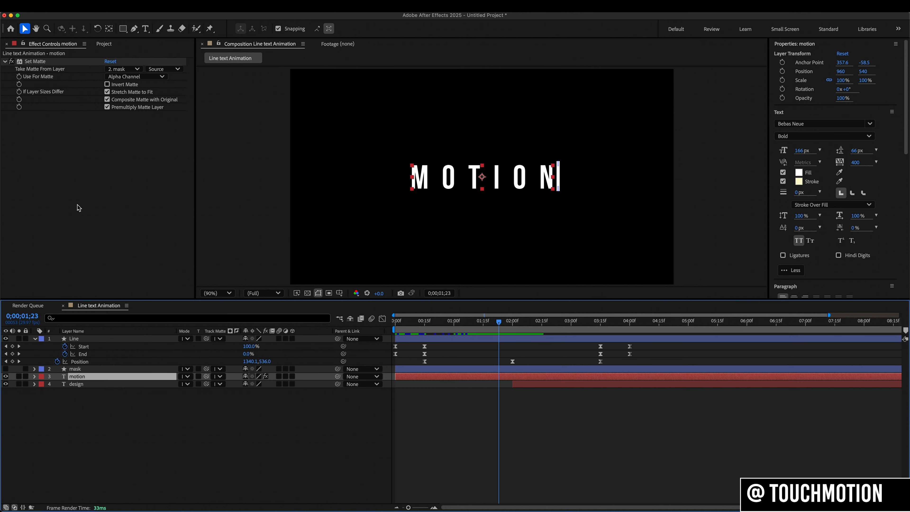
{"action": "left_click", "coordinate": [46, 62]}
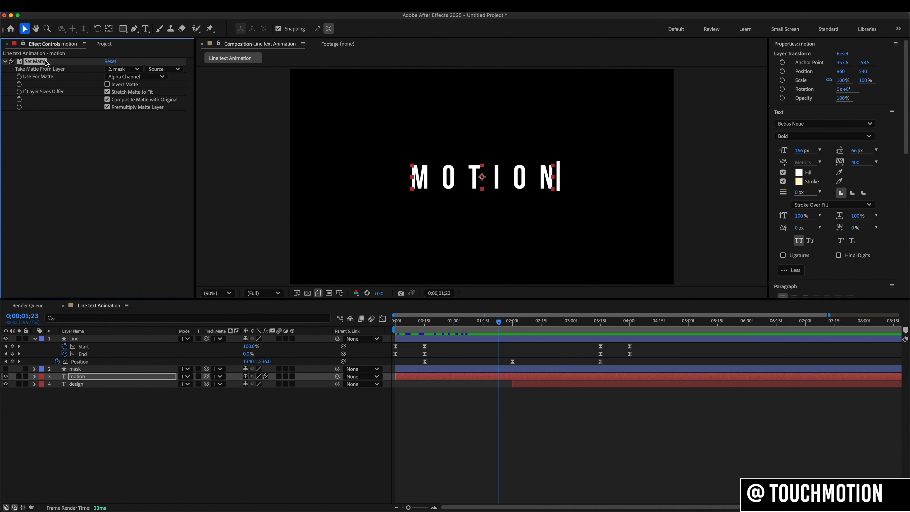
{"action": "left_click", "coordinate": [92, 385]}
{"action": "key", "text": "super+v"}
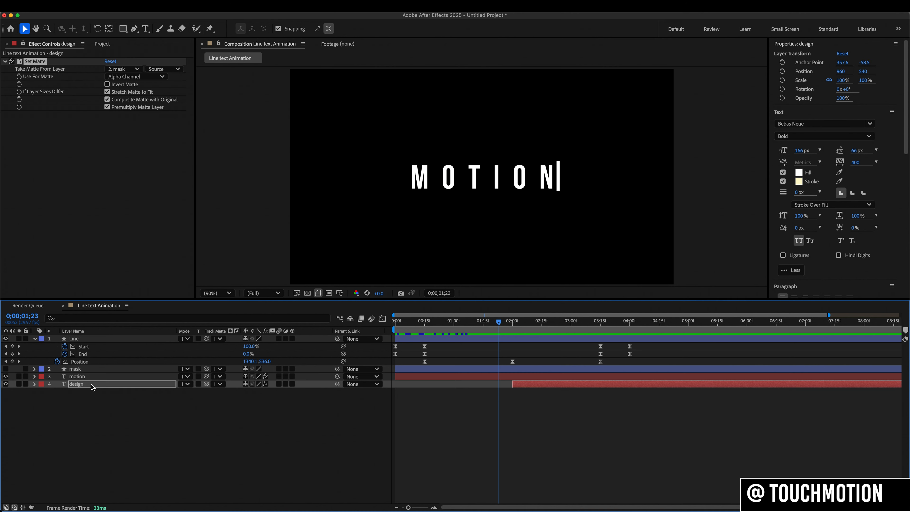
{"action": "left_click", "coordinate": [108, 85]}
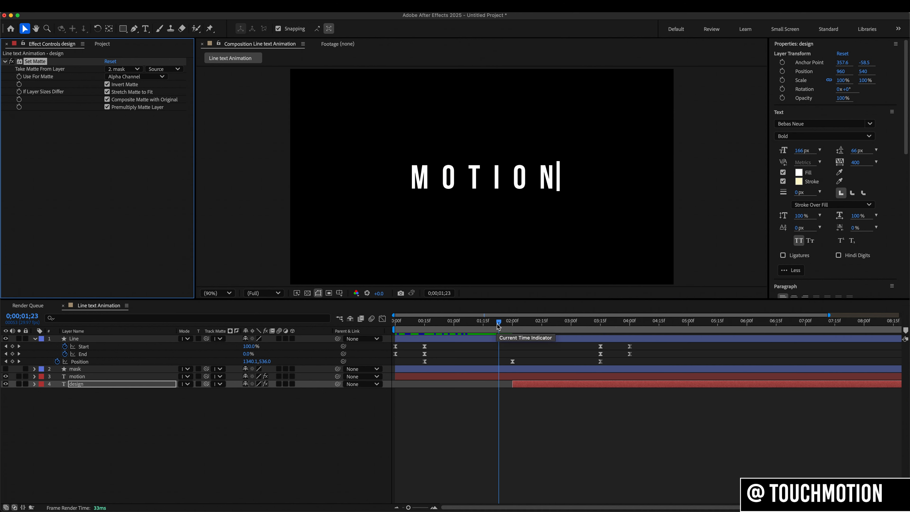
- Play the line text animation from the first frame to check both word reveals
{"action": "left_click_drag", "start_coordinate": [417, 322], "coordinate": [381, 324]}
{"action": "key", "text": "space"}
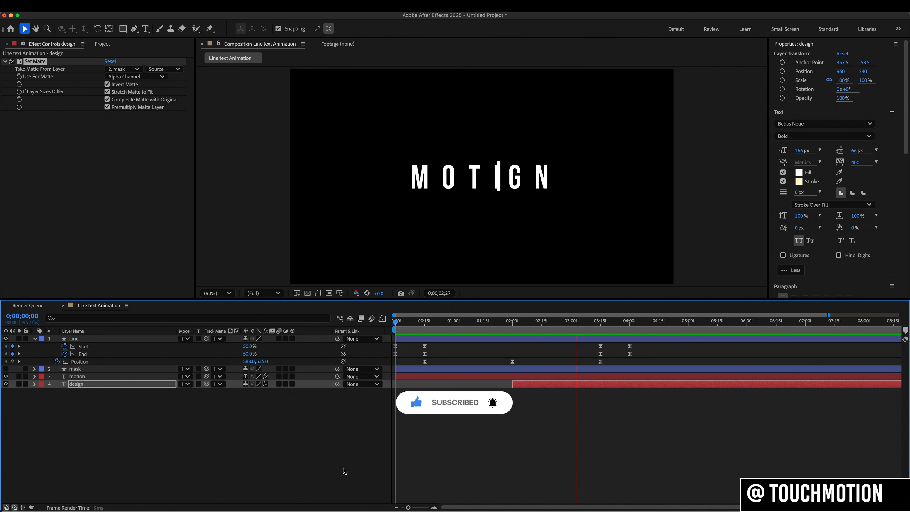
{"action": "key", "text": "space"}
- Enable motion blur on the Line and mask layers and play the animation from the first frame
{"action": "left_click", "coordinate": [35, 339]}
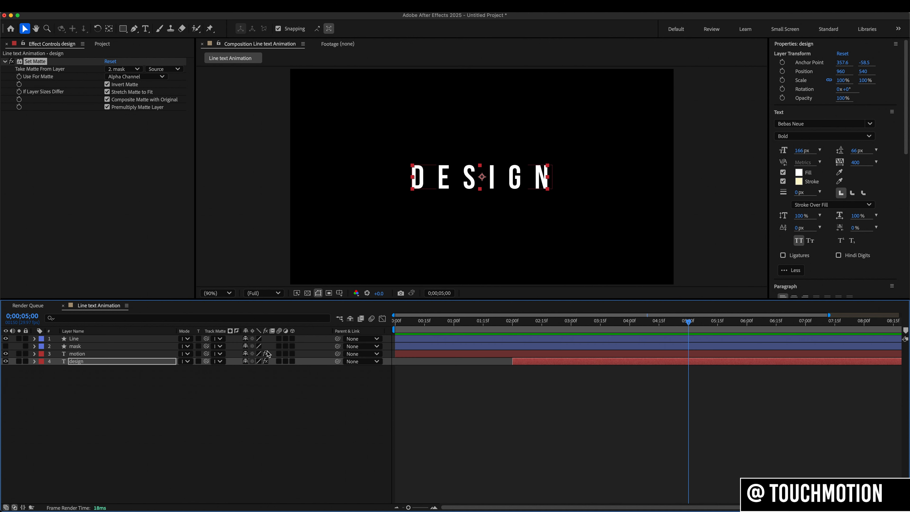
{"action": "left_click", "coordinate": [279, 338]}
{"action": "left_click", "coordinate": [279, 346]}
{"action": "left_click_drag", "start_coordinate": [414, 320], "coordinate": [394, 319]}
{"action": "key", "text": "space"}
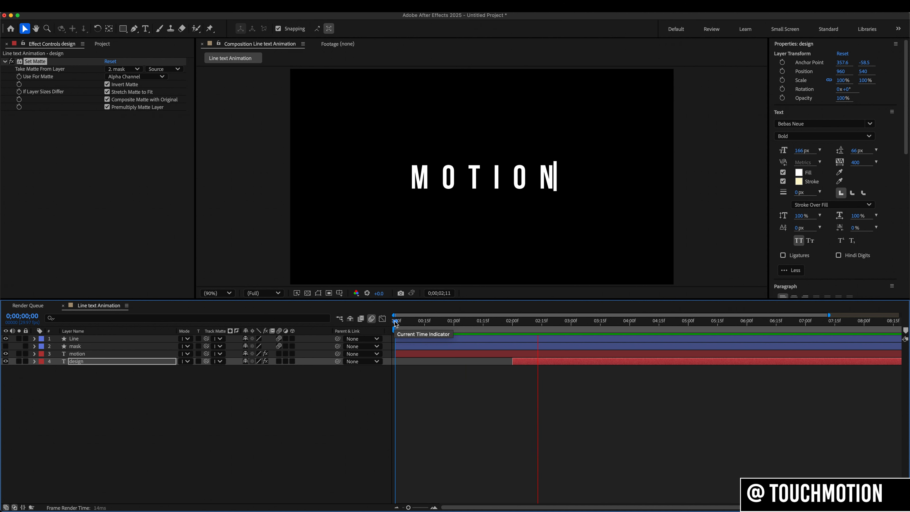
{"action": "key", "text": "space"}
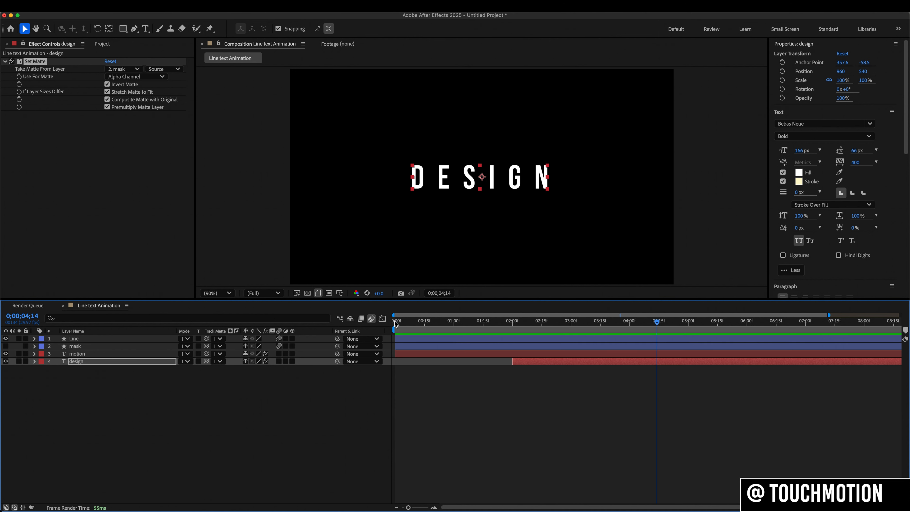